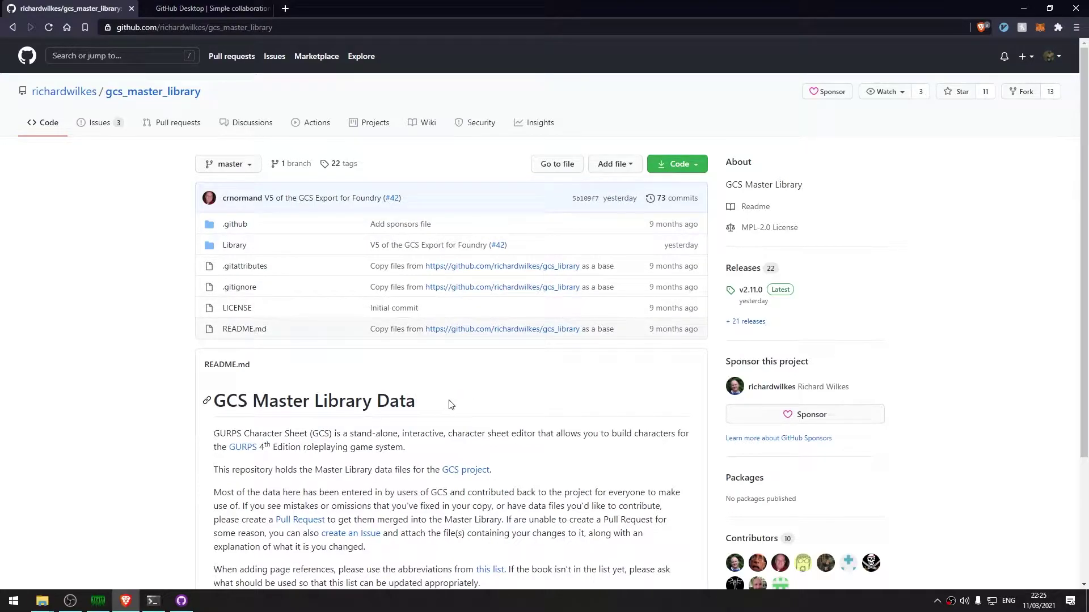
- View the GitHub Desktop download page, close the terminal window, and check the signed-in account from the gcs_master_library repository page
{"action": "left_click", "coordinate": [188, 8]}
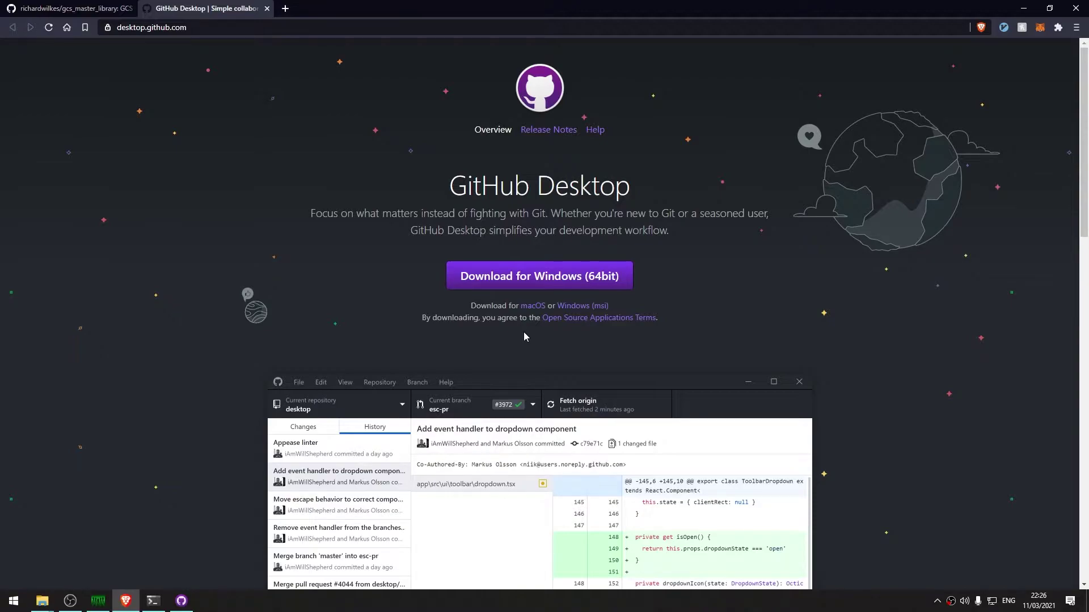
{"action": "left_click", "coordinate": [152, 601]}
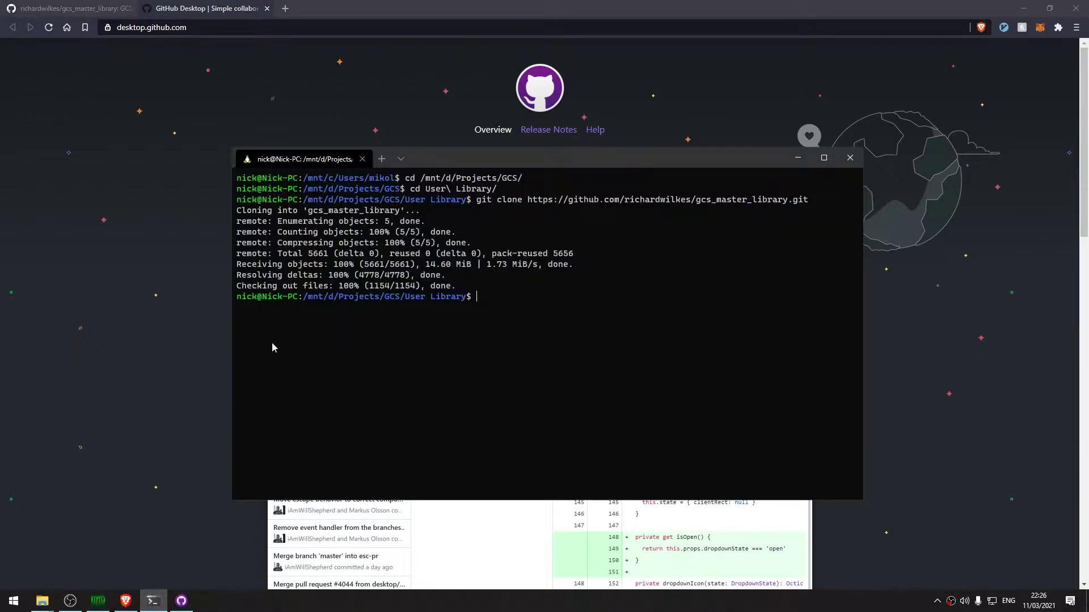
{"action": "left_click", "coordinate": [850, 159]}
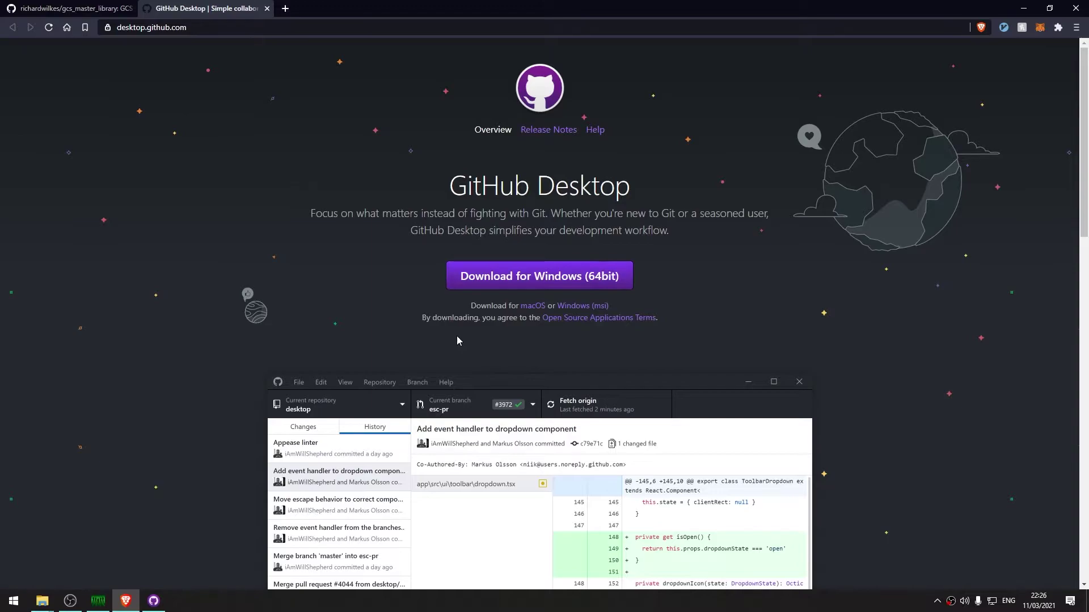
{"action": "left_click", "coordinate": [74, 8]}
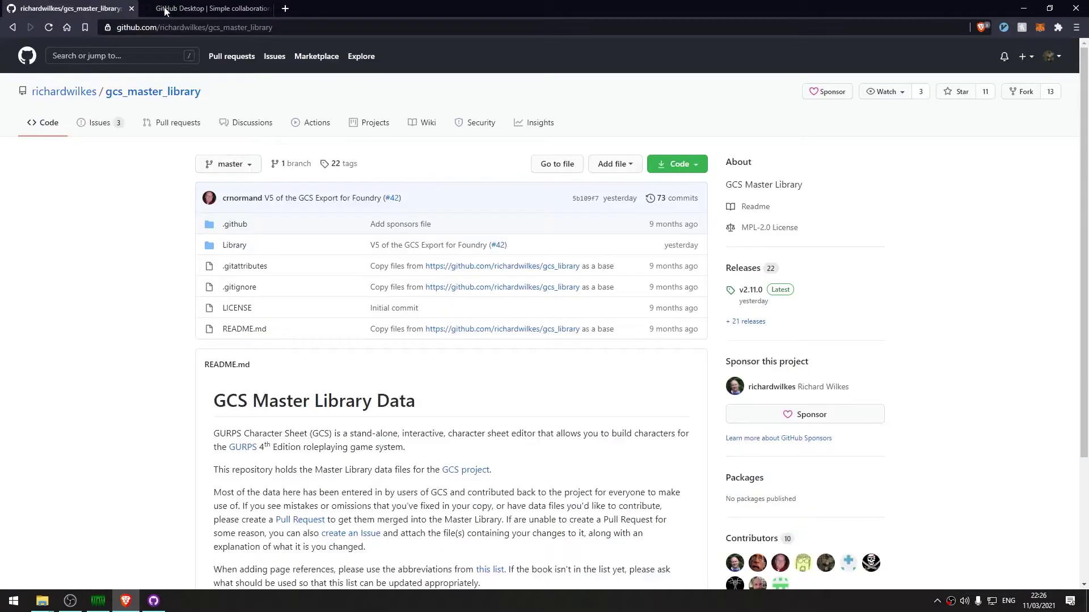
{"action": "left_click", "coordinate": [1056, 56]}
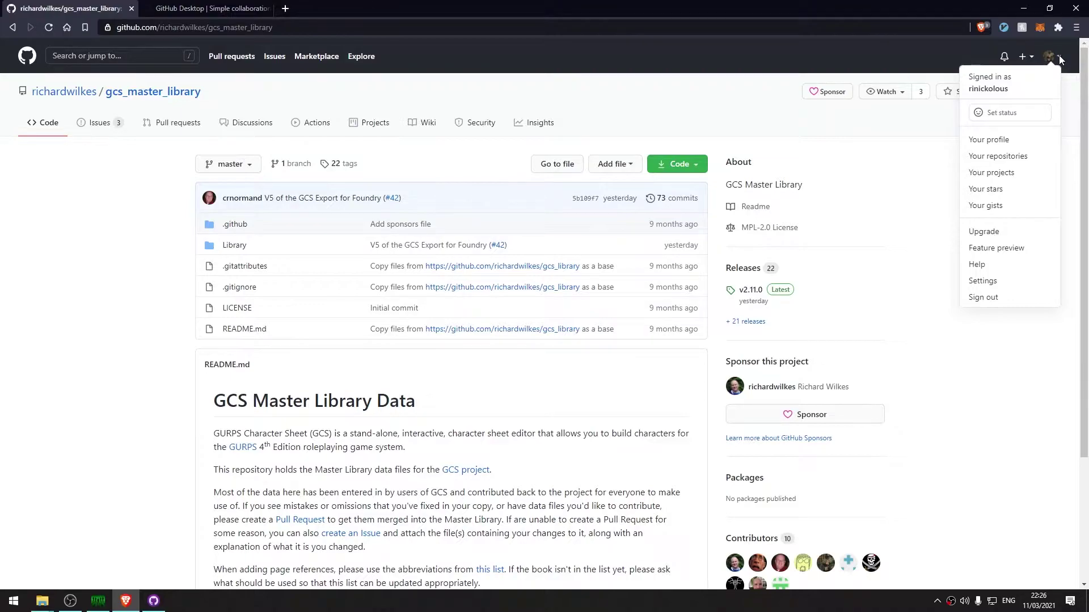
{"action": "left_click", "coordinate": [1059, 56]}
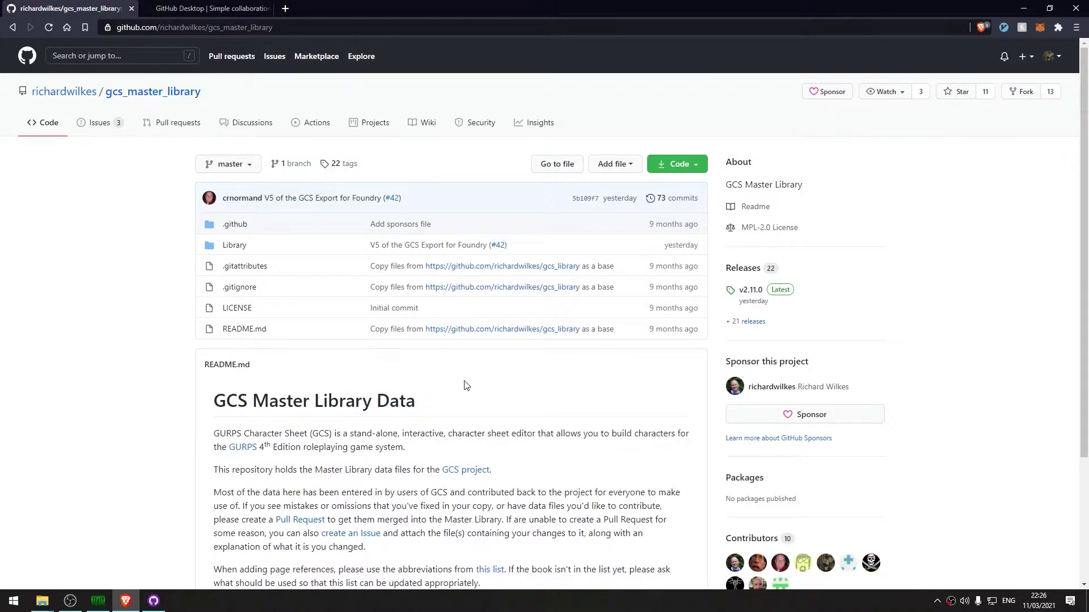
- Copy the HTTPS clone address of gcs_master_library and enter it as the repository URL for a new clone in GitHub Desktop
{"action": "left_click", "coordinate": [683, 163]}
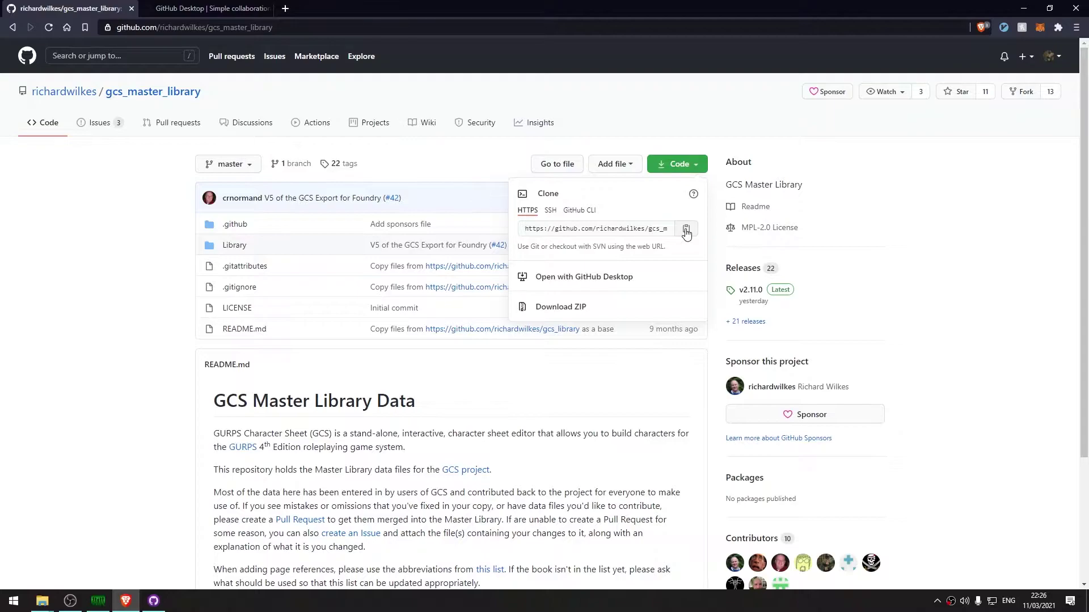
{"action": "left_click", "coordinate": [153, 601]}
{"action": "left_click", "coordinate": [141, 48]}
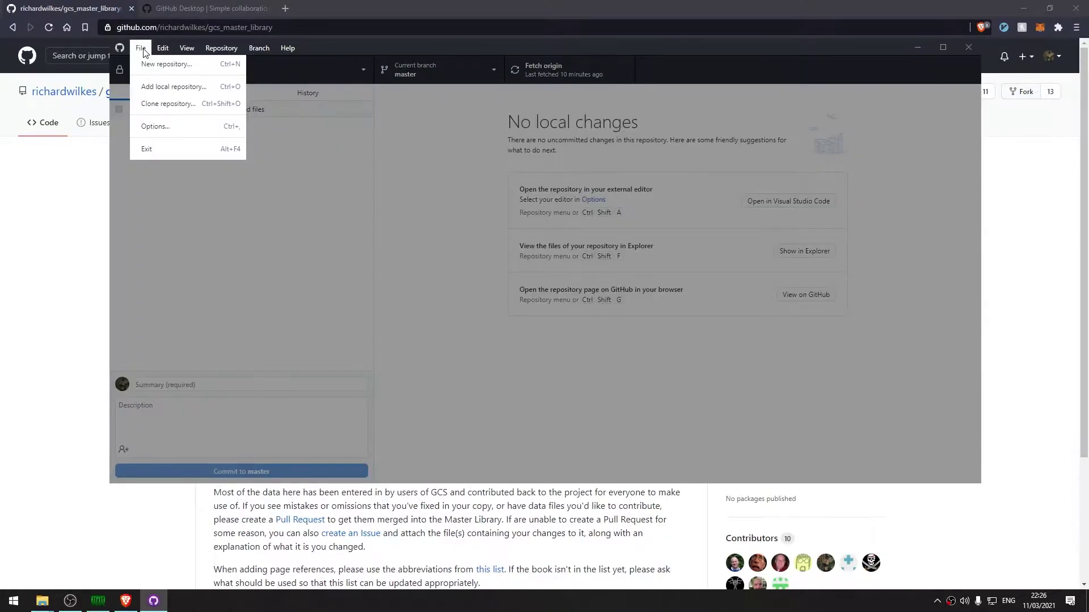
{"action": "left_click", "coordinate": [162, 104]}
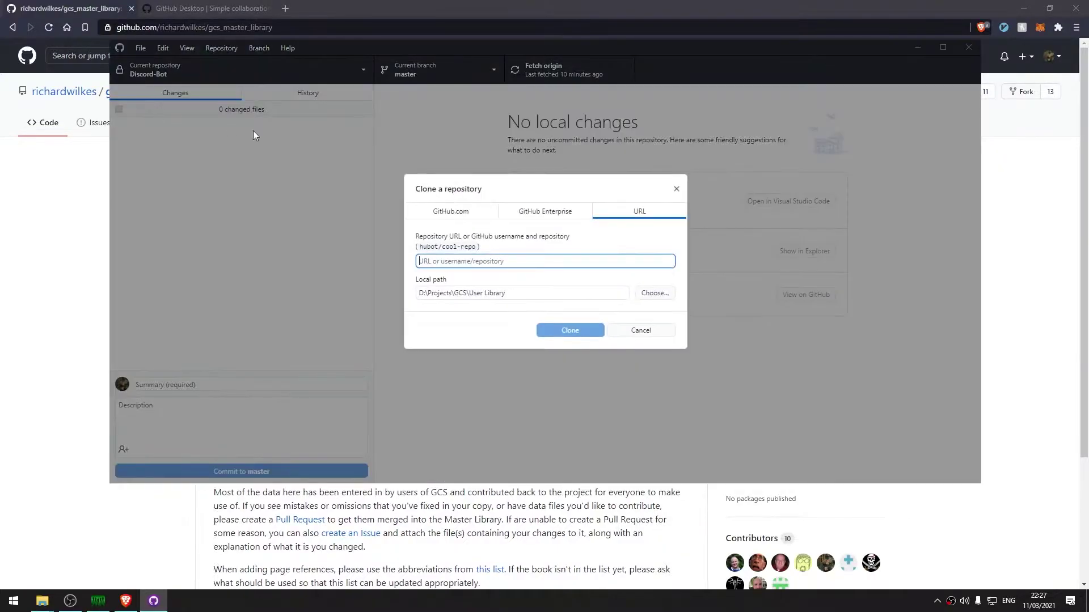
{"action": "type", "text": "https://github.com/richardwilkes/gcs_master_library.git"}
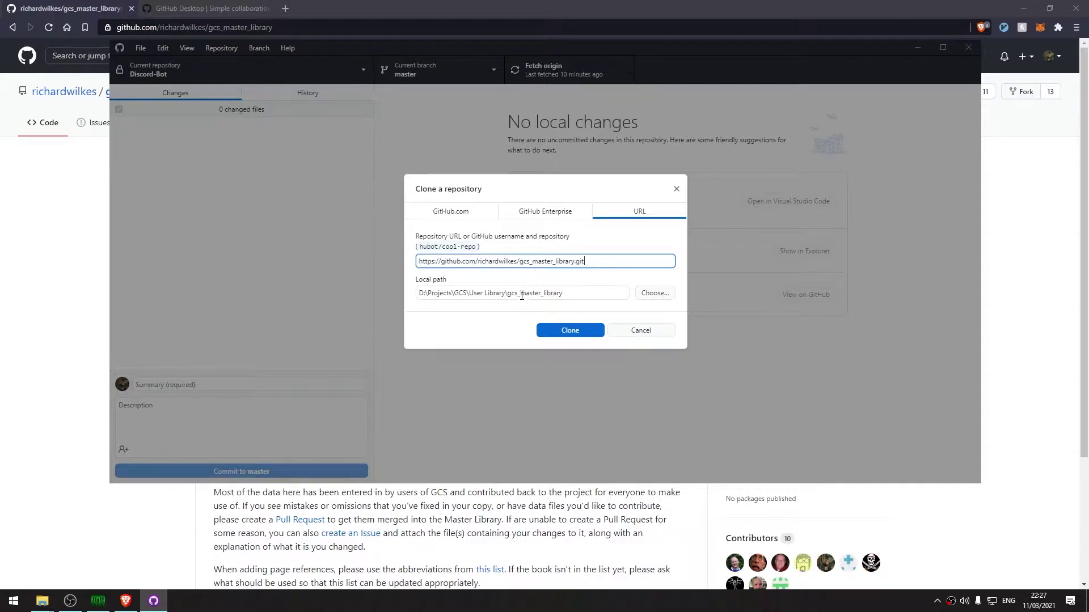
- Set the clone's local path to D:\Projects\GCS\User Library, without the gcs_master_library subfolder, and clone the repository
{"action": "left_click_drag", "start_coordinate": [590, 293], "coordinate": [508, 307]}
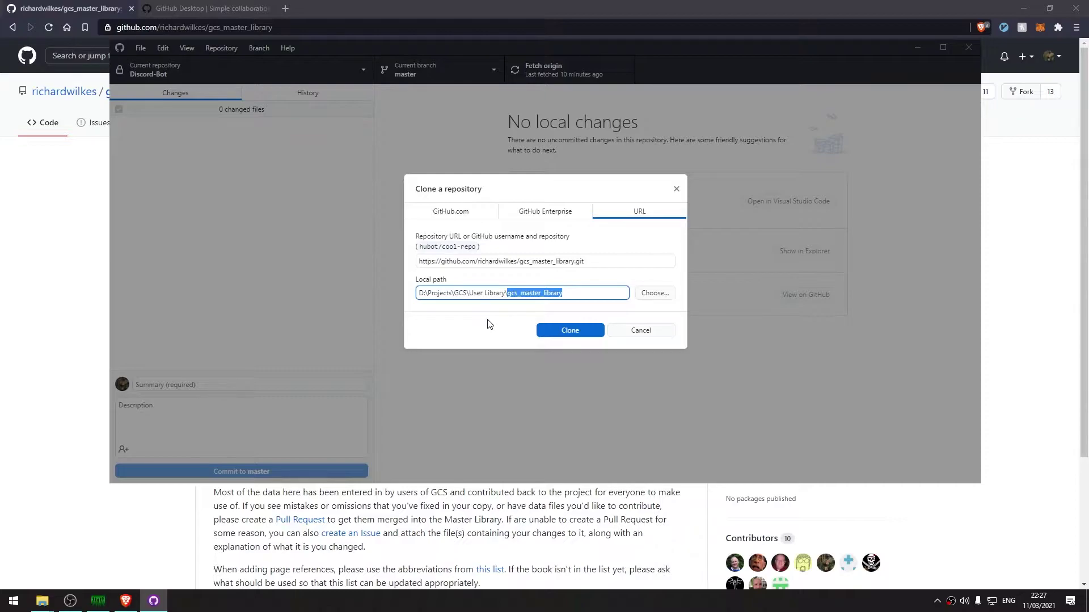
{"action": "key", "text": "BackSpace"}
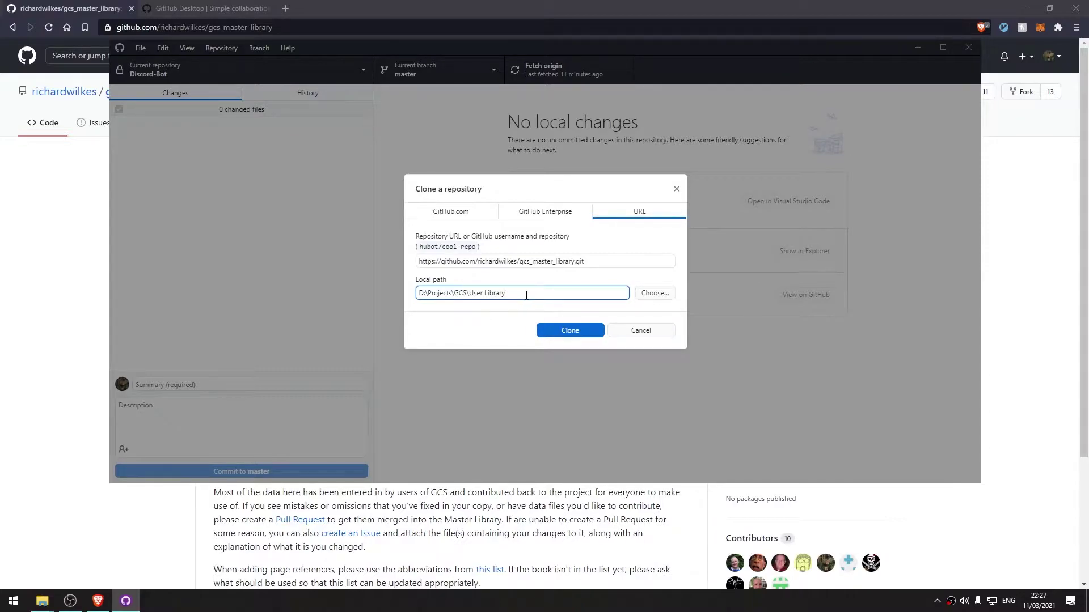
{"action": "left_click_drag", "start_coordinate": [526, 295], "coordinate": [389, 292]}
{"action": "left_click", "coordinate": [517, 331]}
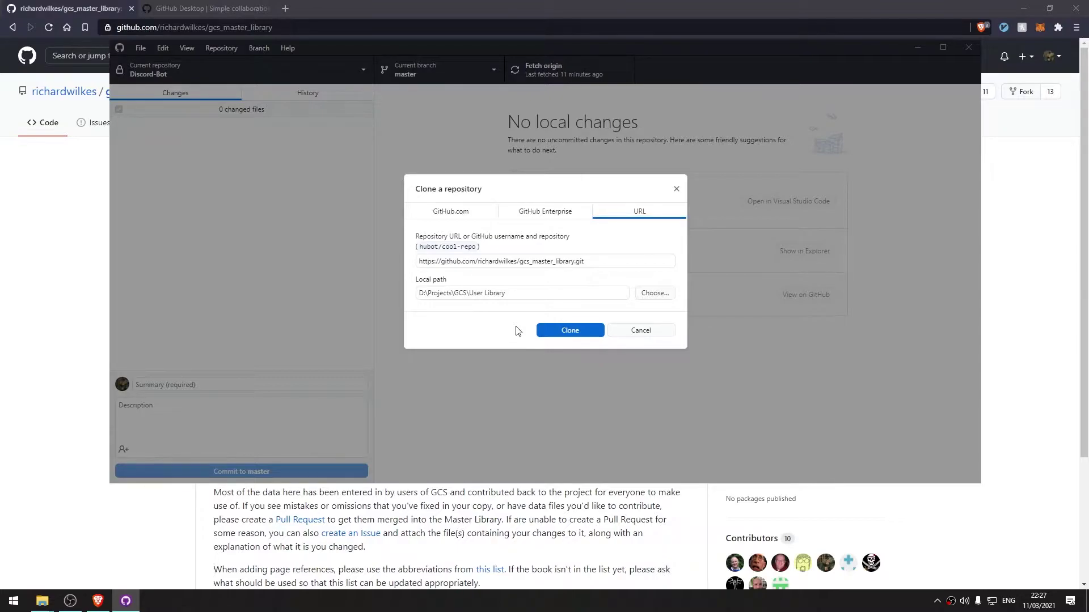
{"action": "left_click", "coordinate": [564, 334]}
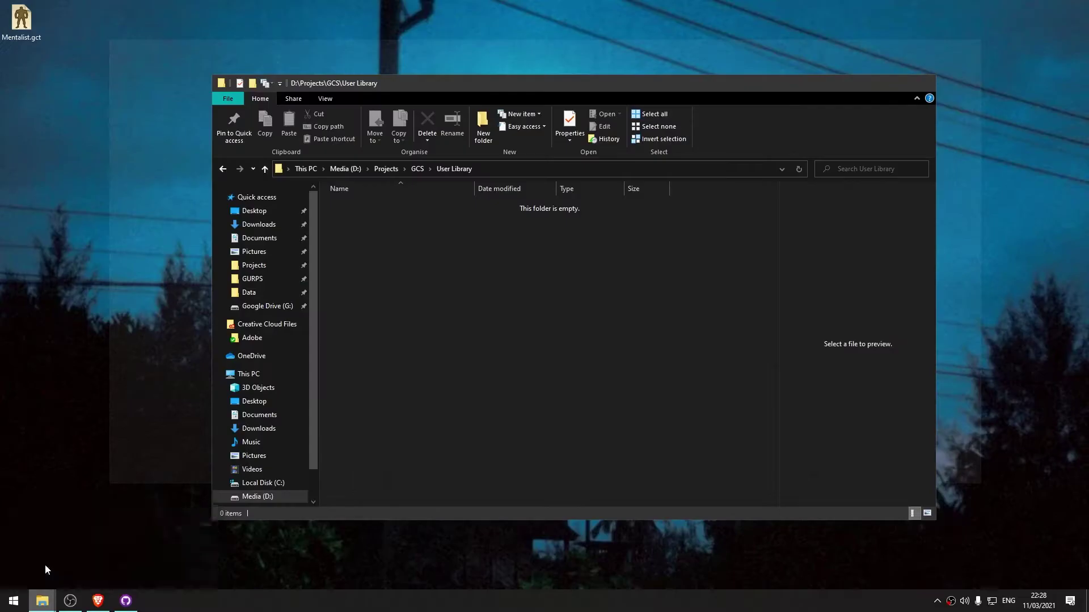
- Examine the cloned files in the D:\Projects\GCS\User Library folder and its Library subfolder in File Explorer
{"action": "left_click", "coordinate": [46, 564]}
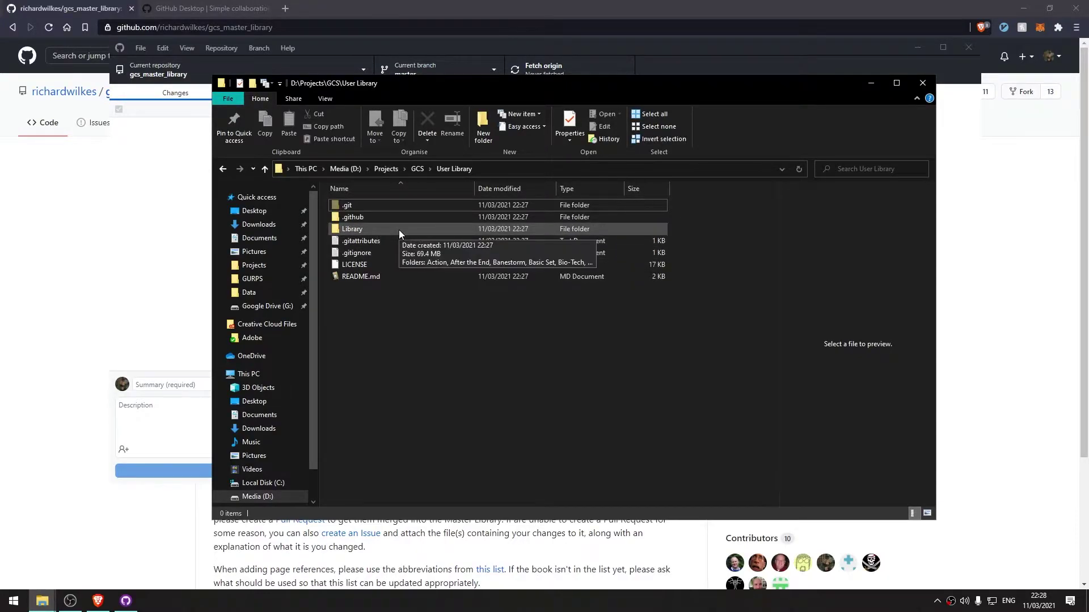
{"action": "left_click", "coordinate": [442, 139]}
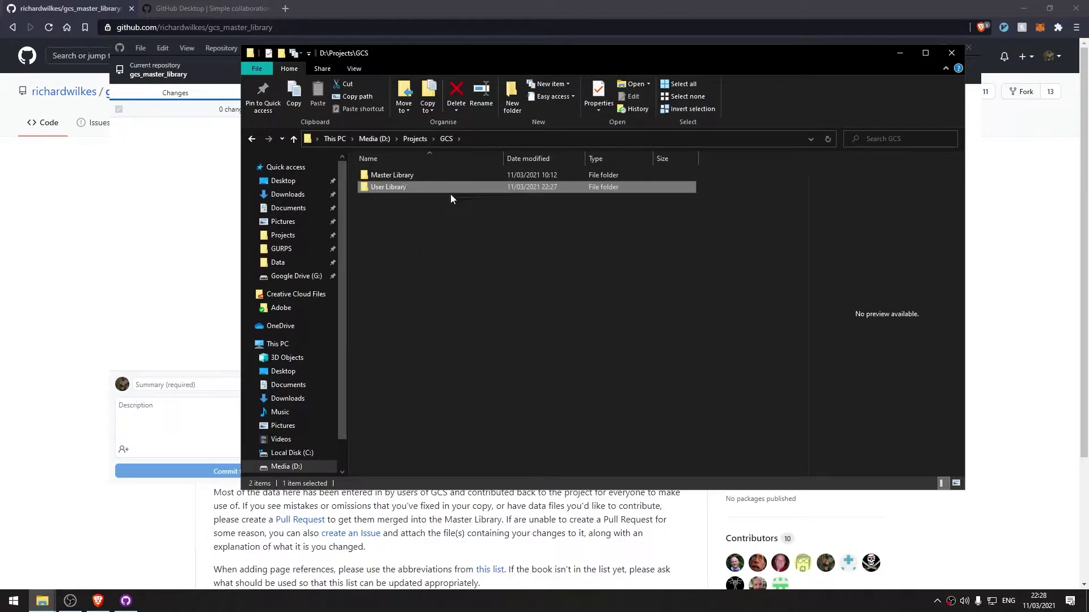
{"action": "left_click", "coordinate": [417, 229]}
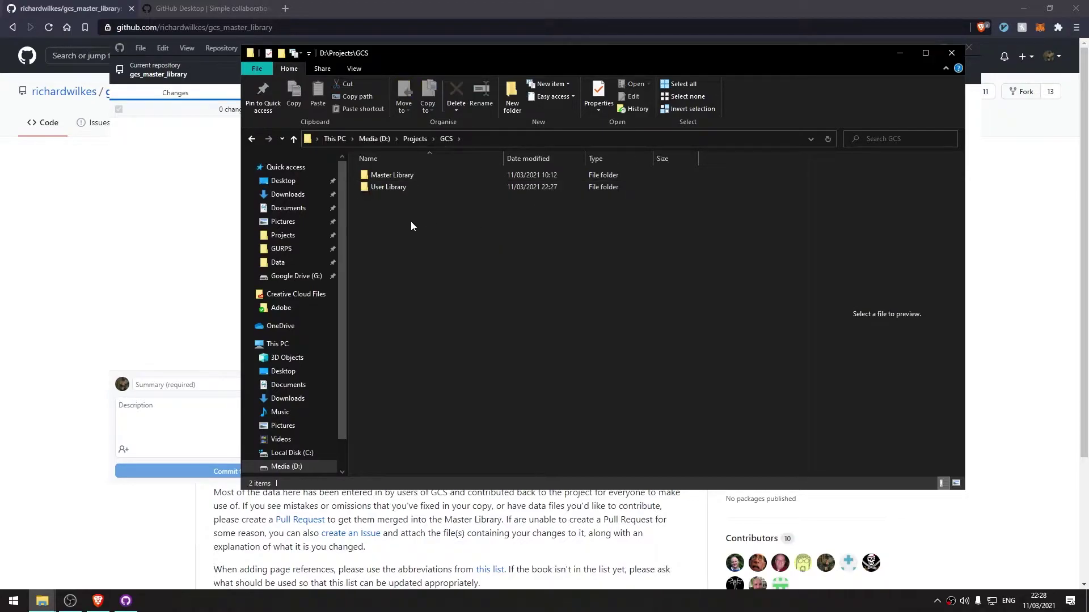
{"action": "double_click", "coordinate": [383, 188]}
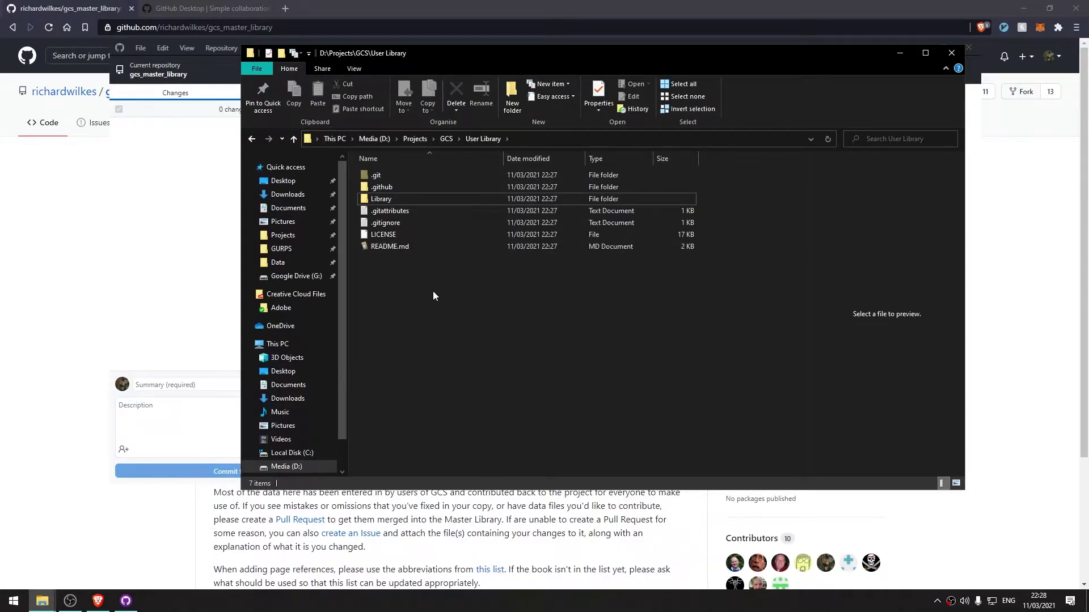
{"action": "double_click", "coordinate": [415, 199]}
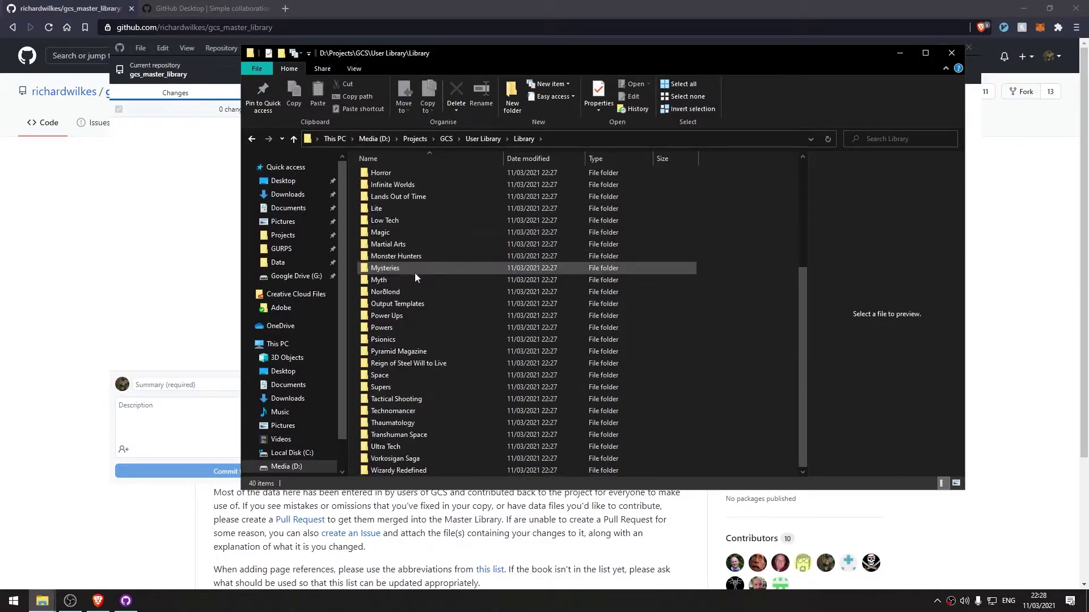
{"action": "left_click", "coordinate": [252, 139]}
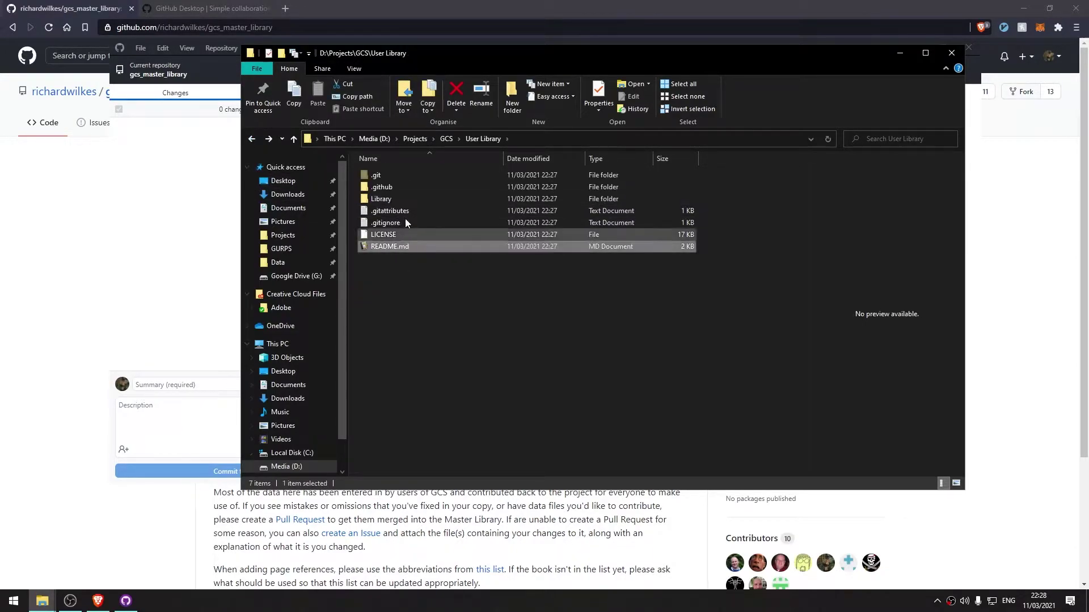
{"action": "key", "text": "ctrl+a"}
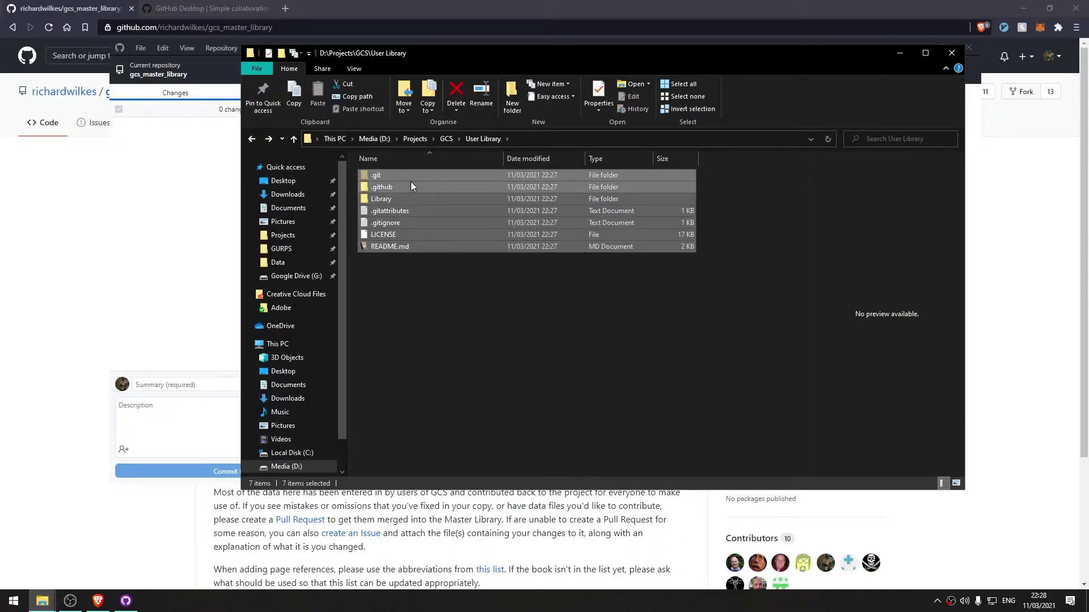
- Browse the Library subfolder and open its Dungeon Fantasy\Dungeon Fantasy 14 folder
{"action": "left_click", "coordinate": [436, 200]}
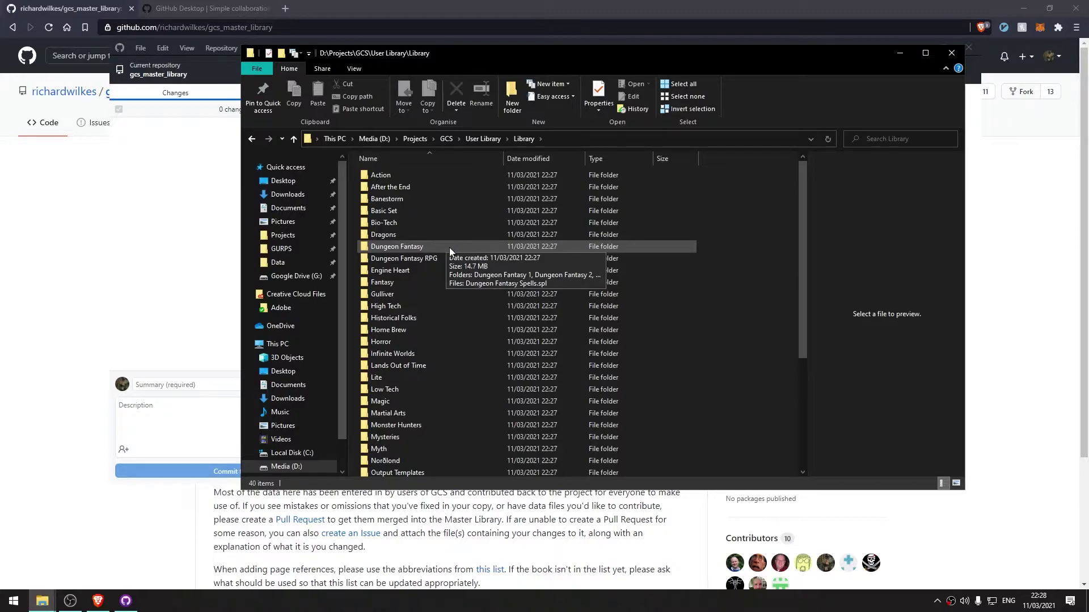
{"action": "scroll", "coordinate": [425, 375], "scroll_direction": "down", "scroll_amount": 1}
{"action": "scroll", "coordinate": [424, 392], "scroll_direction": "down", "scroll_amount": 4}
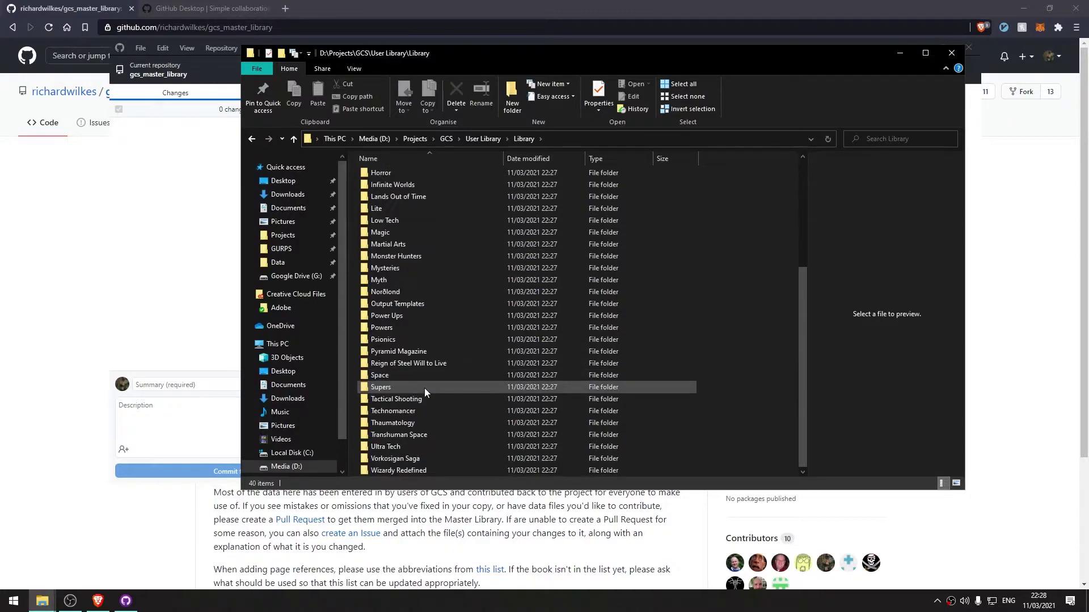
{"action": "scroll", "coordinate": [424, 388], "scroll_direction": "up", "scroll_amount": 5}
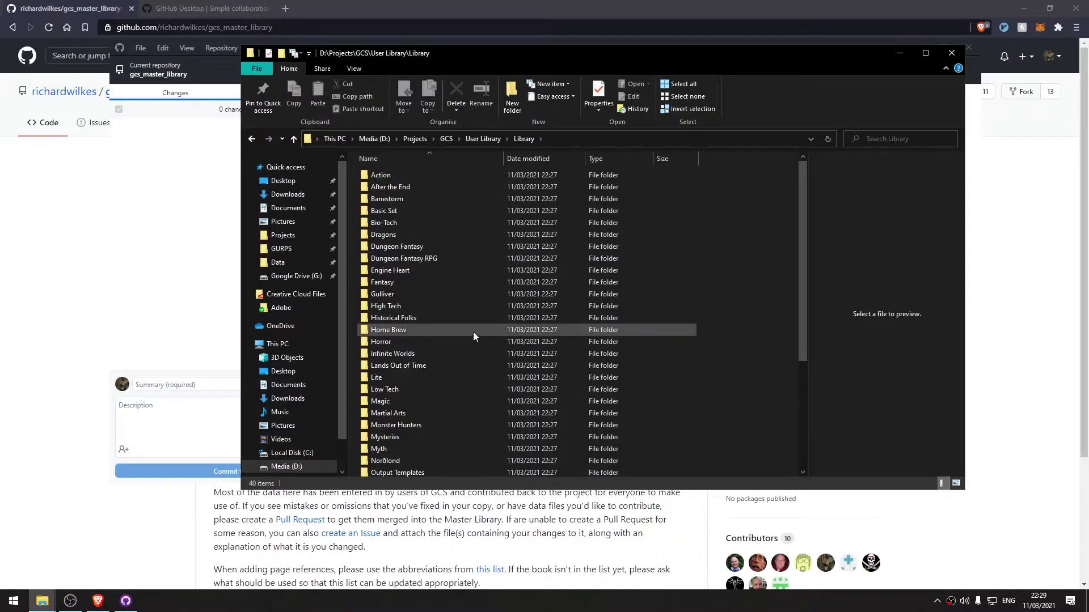
{"action": "mouse_move", "coordinate": [473, 331]}
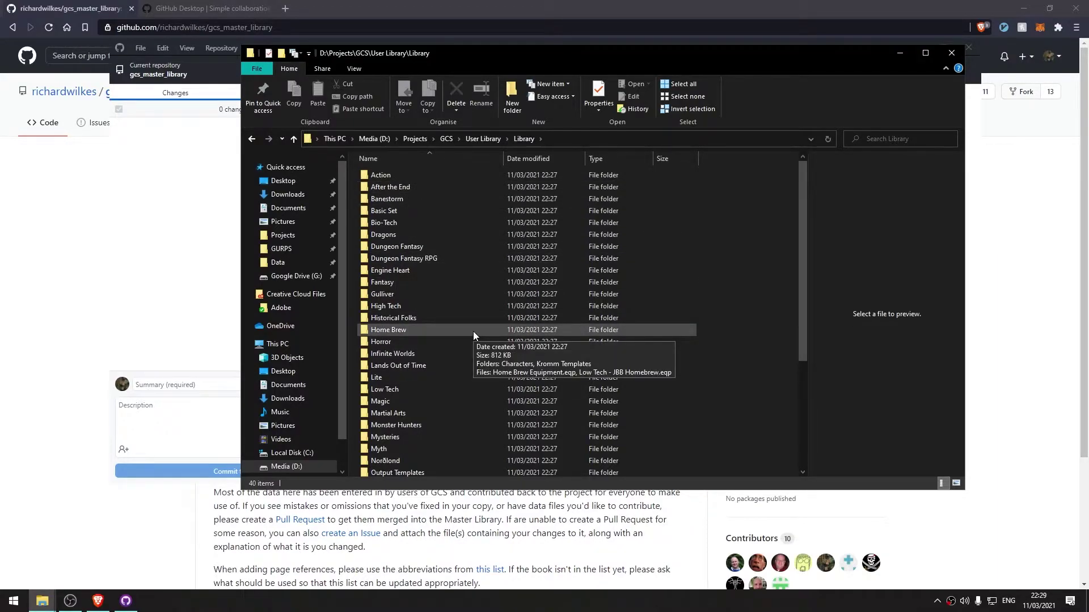
{"action": "double_click", "coordinate": [437, 248]}
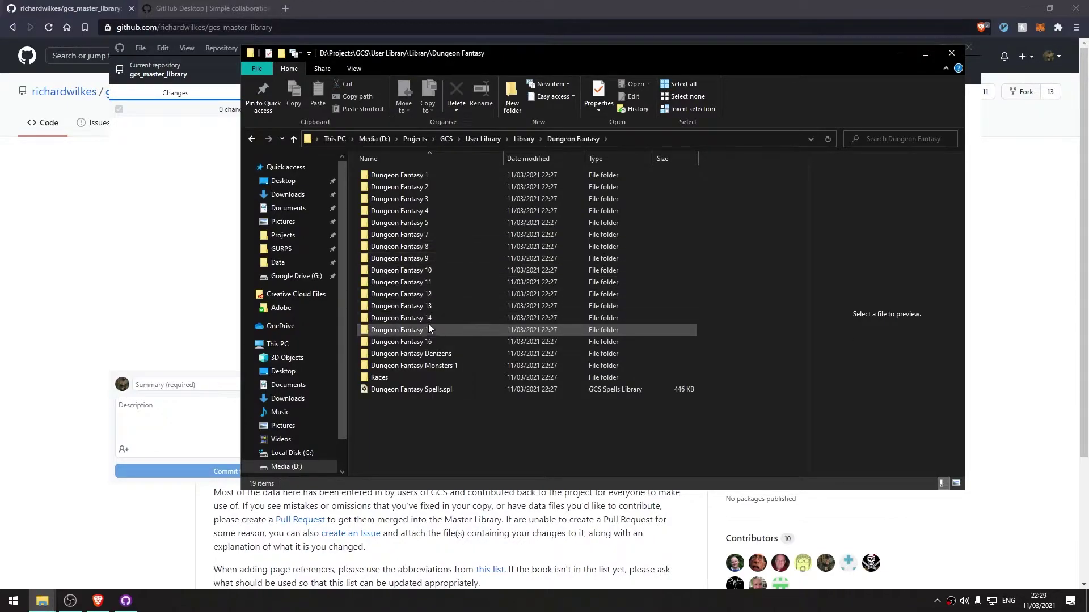
{"action": "double_click", "coordinate": [386, 319]}
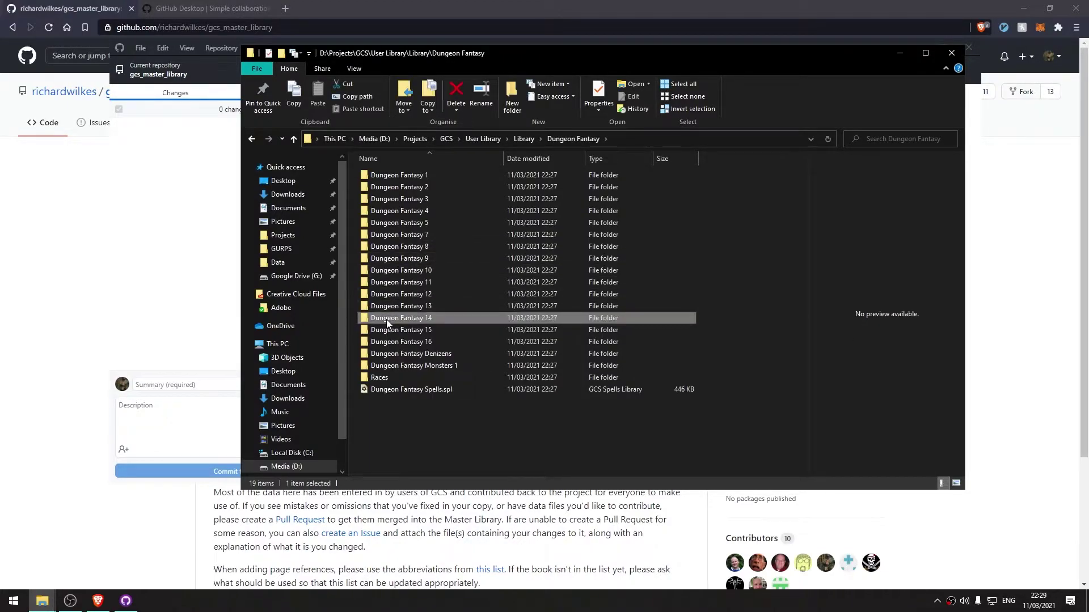
- Move Mentalist.gct from the Desktop into the Dungeon Fantasy 14 folder of the cloned library
{"action": "mouse_move", "coordinate": [43, 568]}
{"action": "left_click", "coordinate": [135, 557]}
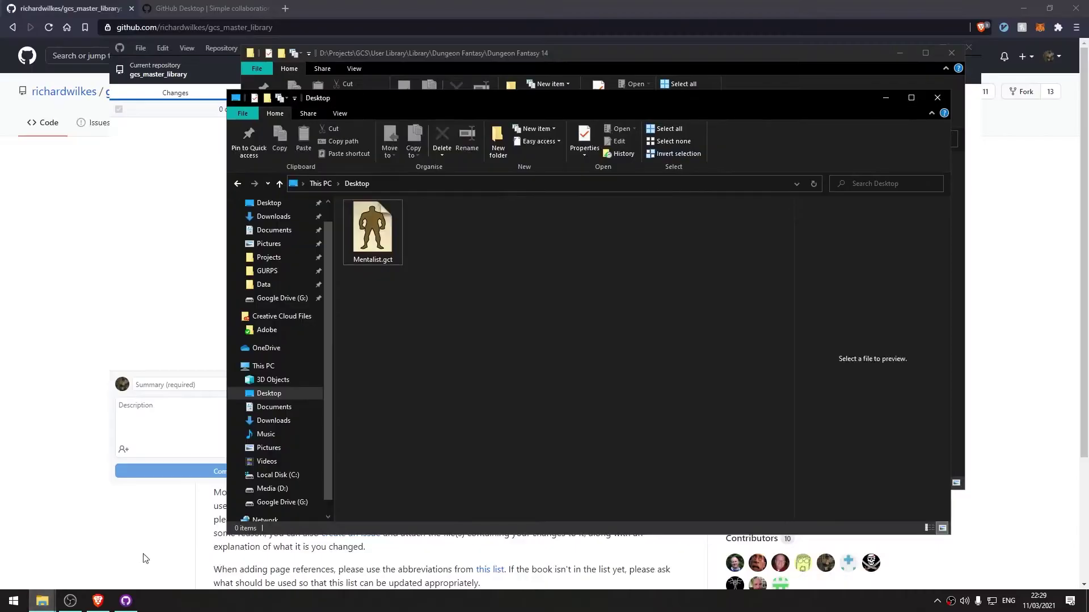
{"action": "left_click", "coordinate": [373, 243]}
{"action": "key", "text": "ctrl+x"}
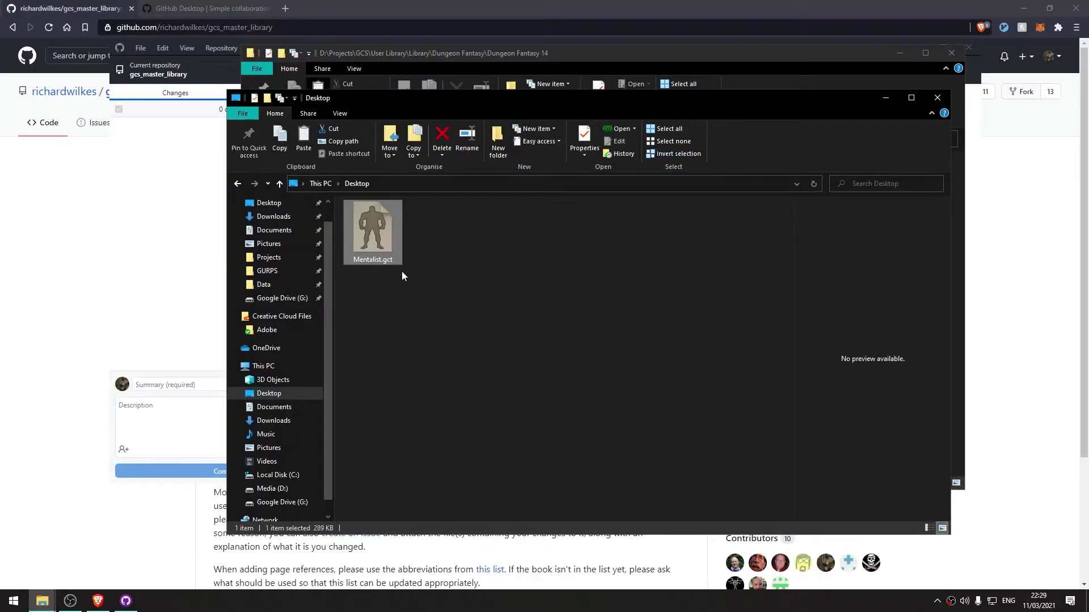
{"action": "left_click", "coordinate": [446, 53]}
{"action": "key", "text": "ctrl+v"}
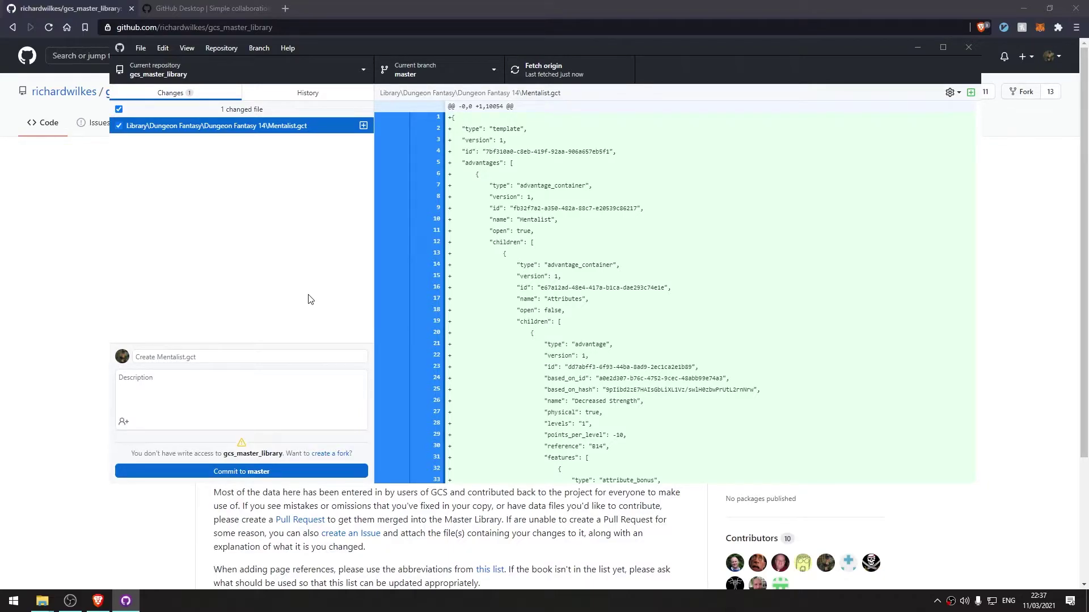
- Fork the gcs_master_library repository from GitHub Desktop and set the fork to contribute to the parent project
{"action": "left_click", "coordinate": [39, 184]}
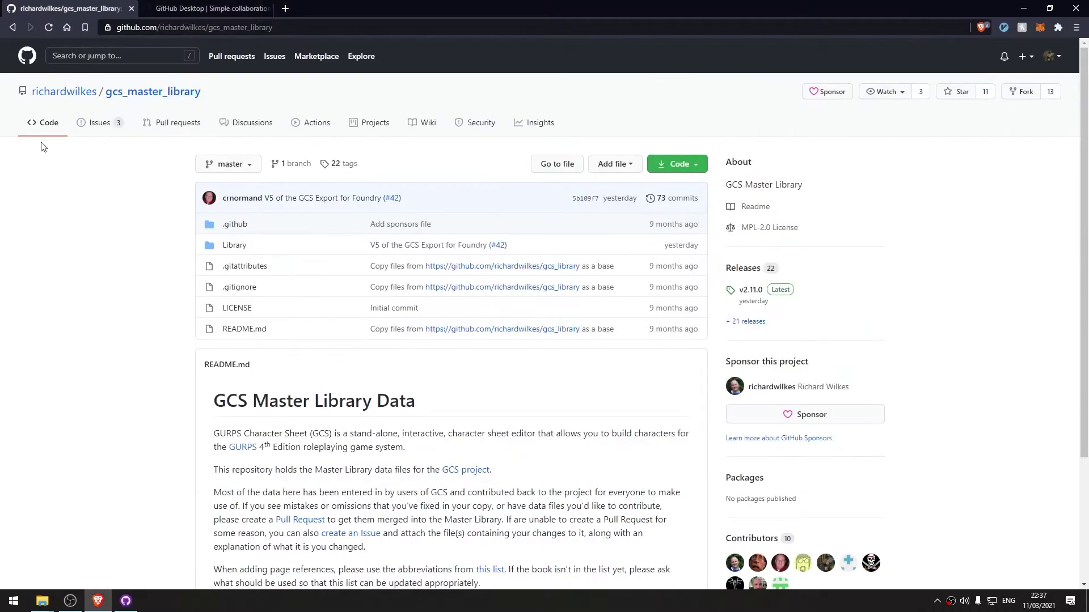
{"action": "key", "text": "alt+Tab"}
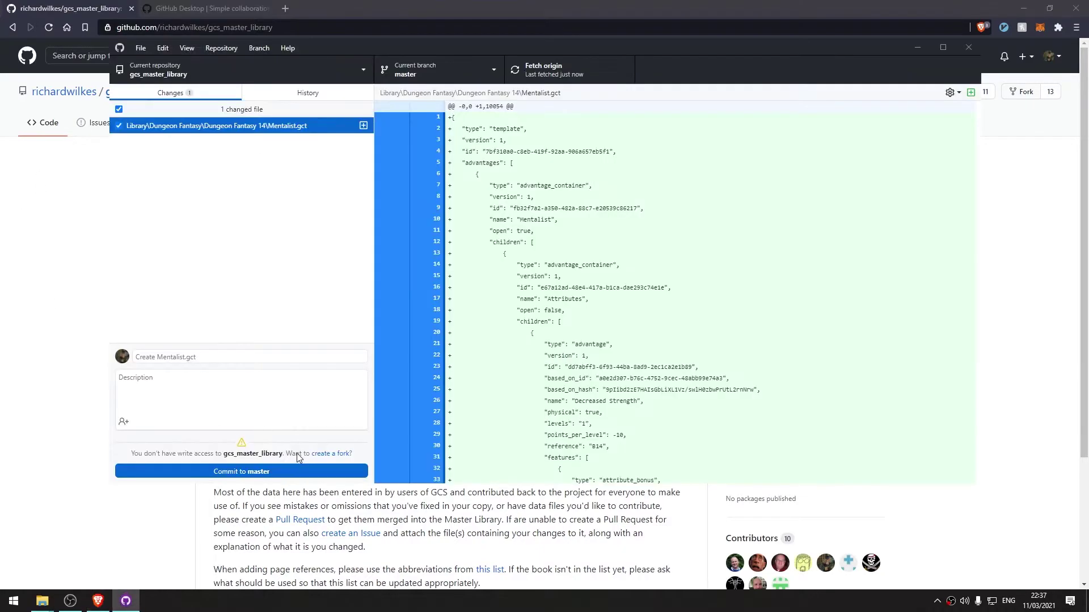
{"action": "left_click", "coordinate": [327, 455]}
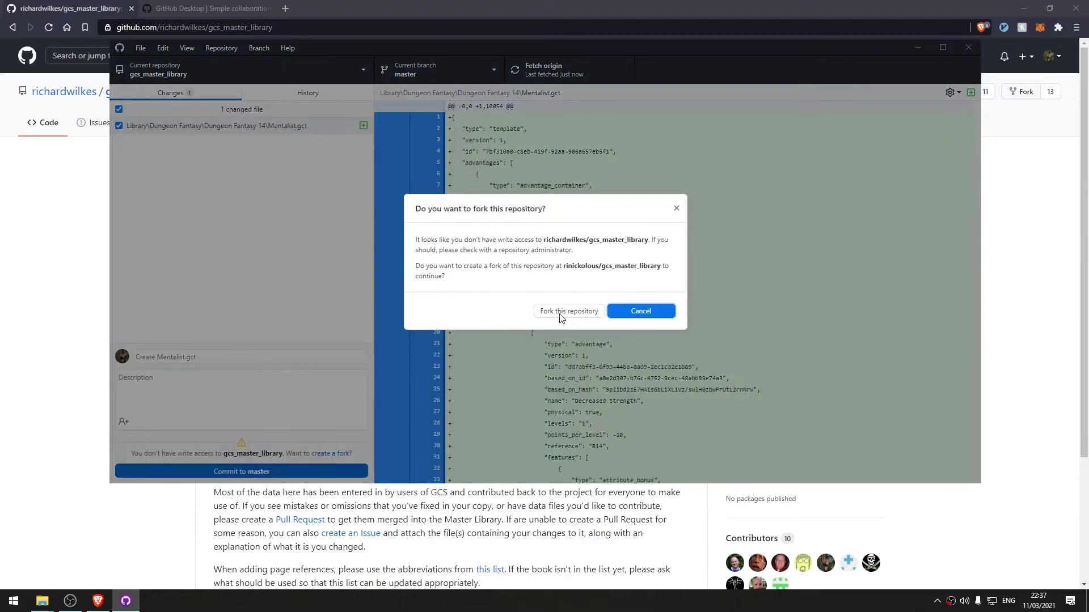
{"action": "left_click", "coordinate": [561, 313]}
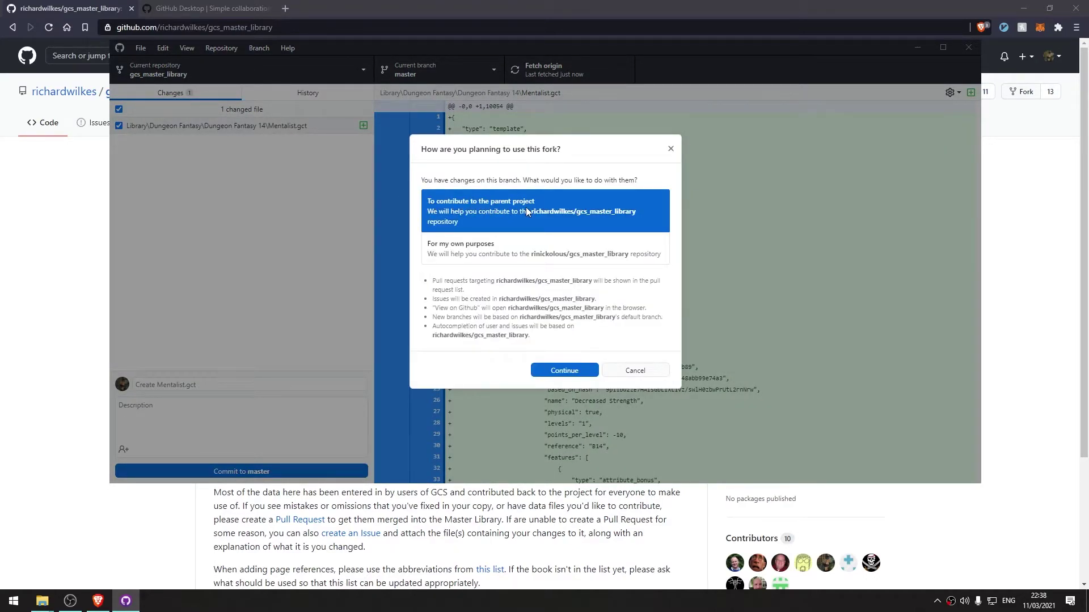
{"action": "left_click", "coordinate": [553, 374]}
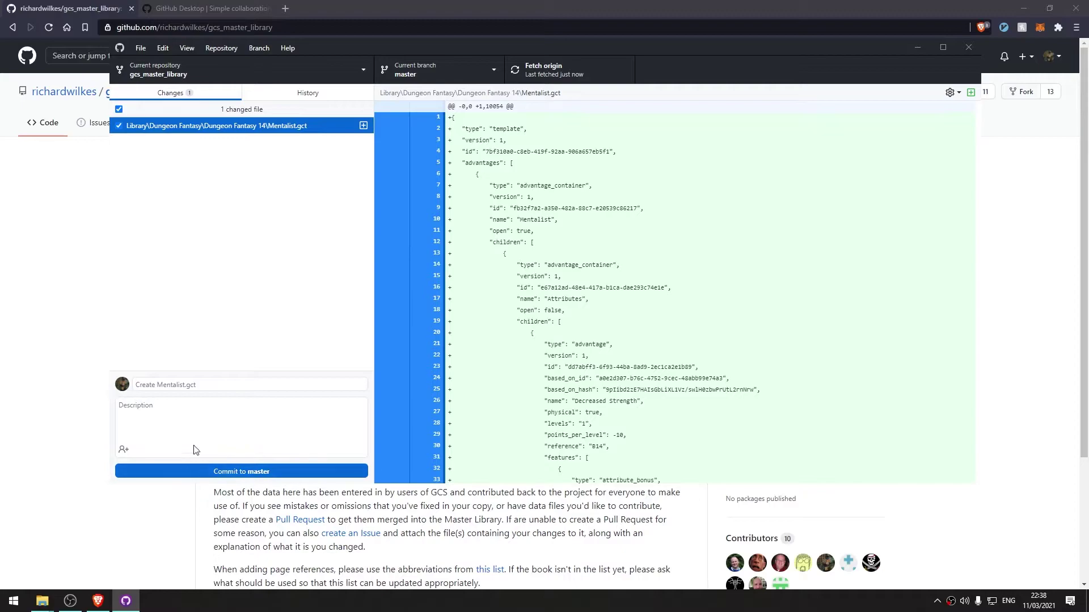
- Commit the new Mentalist.gct file to master with the summary "Added the Mentalist Profession from DF14"
{"action": "left_click", "coordinate": [199, 384]}
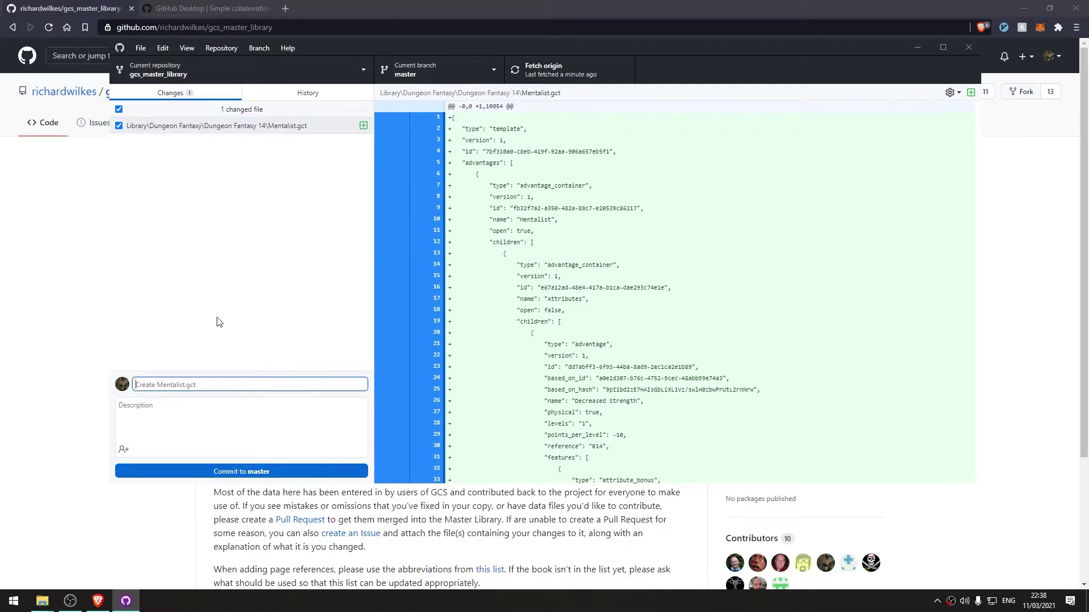
{"action": "type", "text": "Added the Mentalist Profession from DF14"}
{"action": "left_click", "coordinate": [251, 472]}
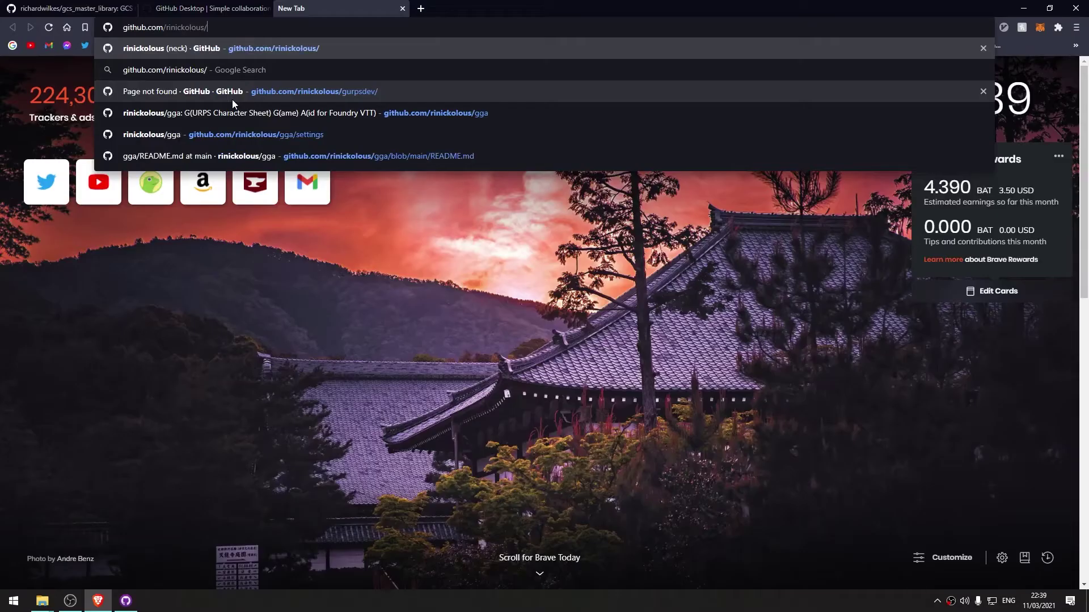
- Open the forked gcs_master_library repository on GitHub in the browser and check the latest commit on its Library folder
{"action": "type", "text": "/gcs"}
{"action": "key", "text": "Down"}
{"action": "key", "text": "Down"}
{"action": "key", "text": "Return"}
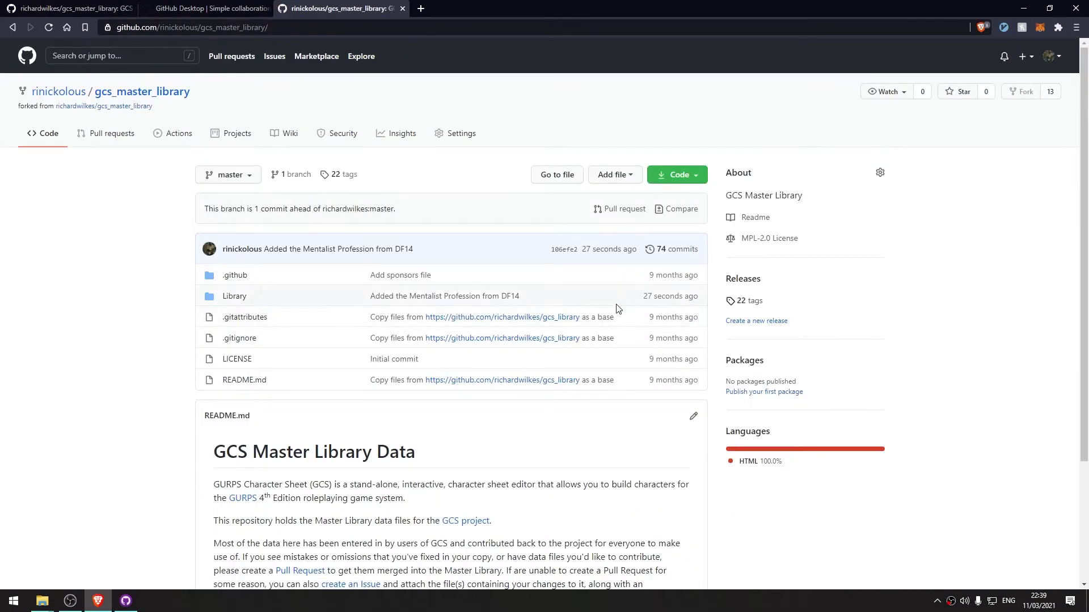
{"action": "left_click_drag", "start_coordinate": [642, 297], "coordinate": [703, 297]}
- Start a new pull request in the parent gcs_master_library repository, comparing across forks with your own fork as the head repository
{"action": "key", "text": "ctrl+1"}
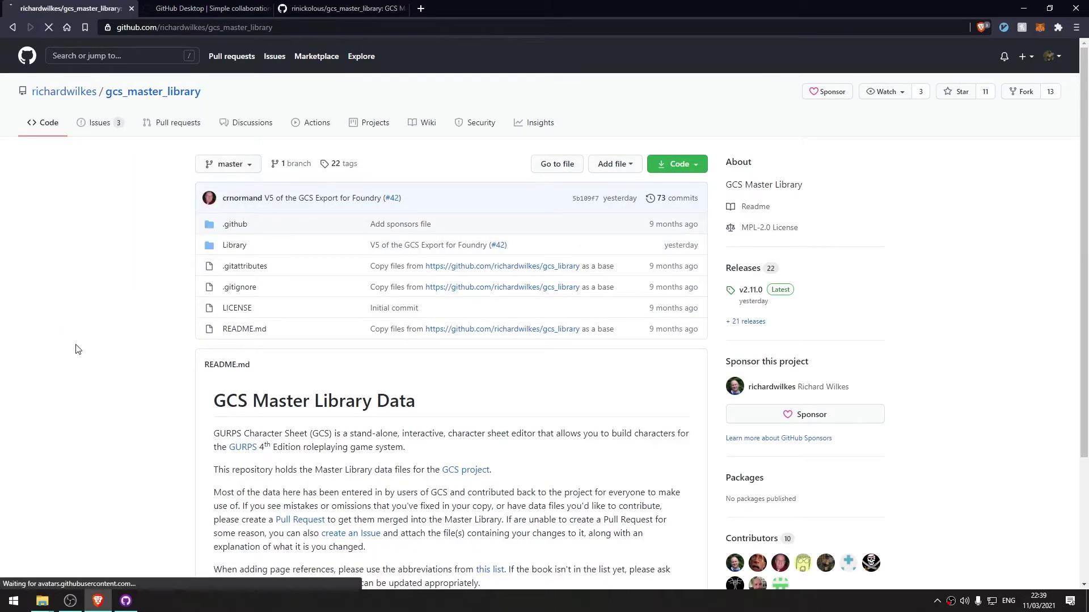
{"action": "left_click", "coordinate": [163, 132]}
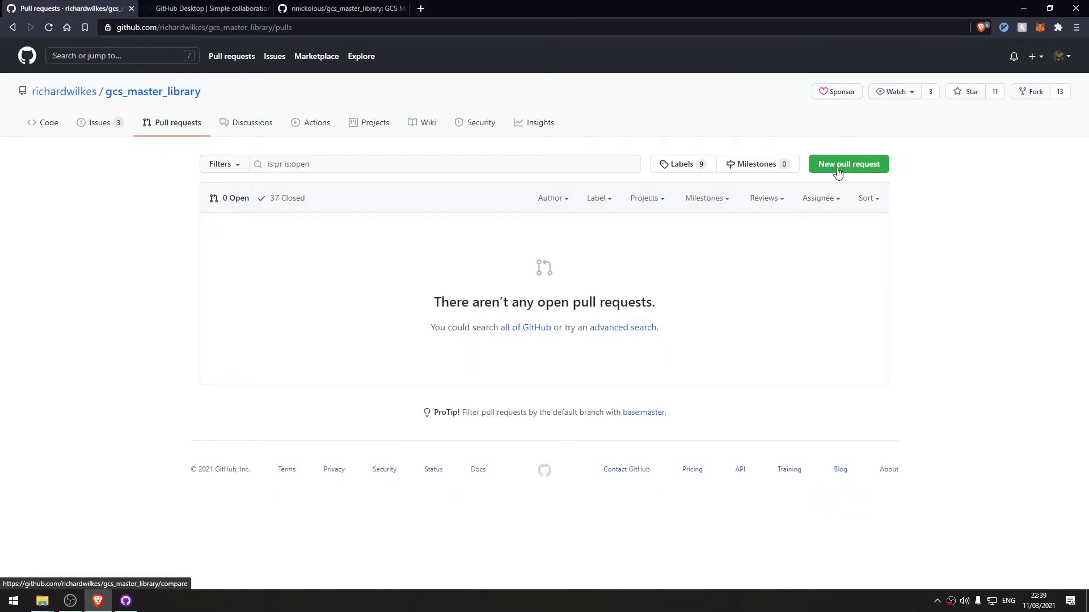
{"action": "left_click", "coordinate": [837, 170]}
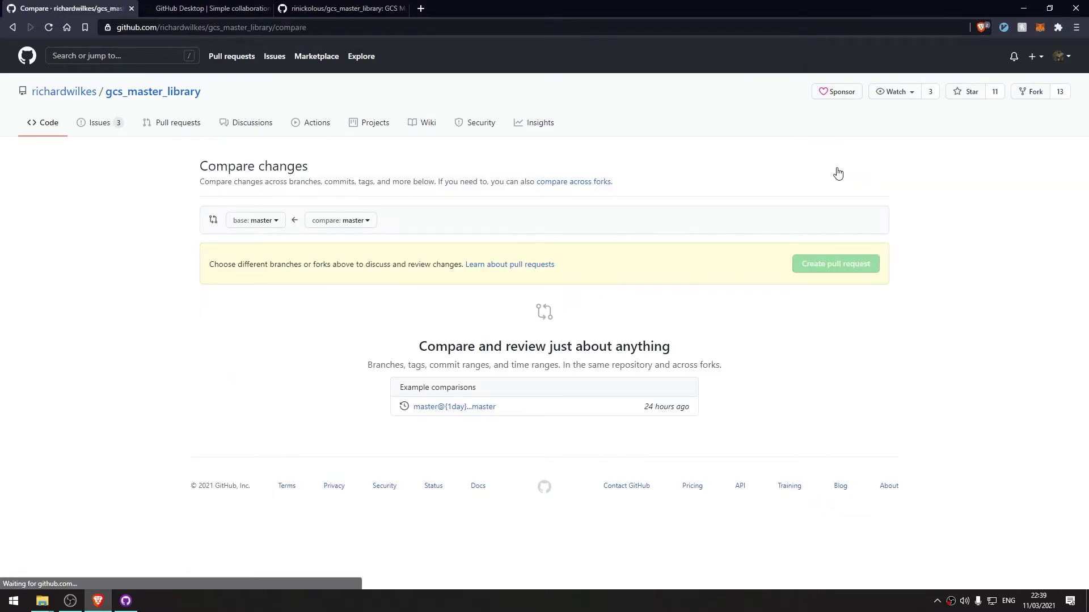
{"action": "left_click", "coordinate": [571, 183]}
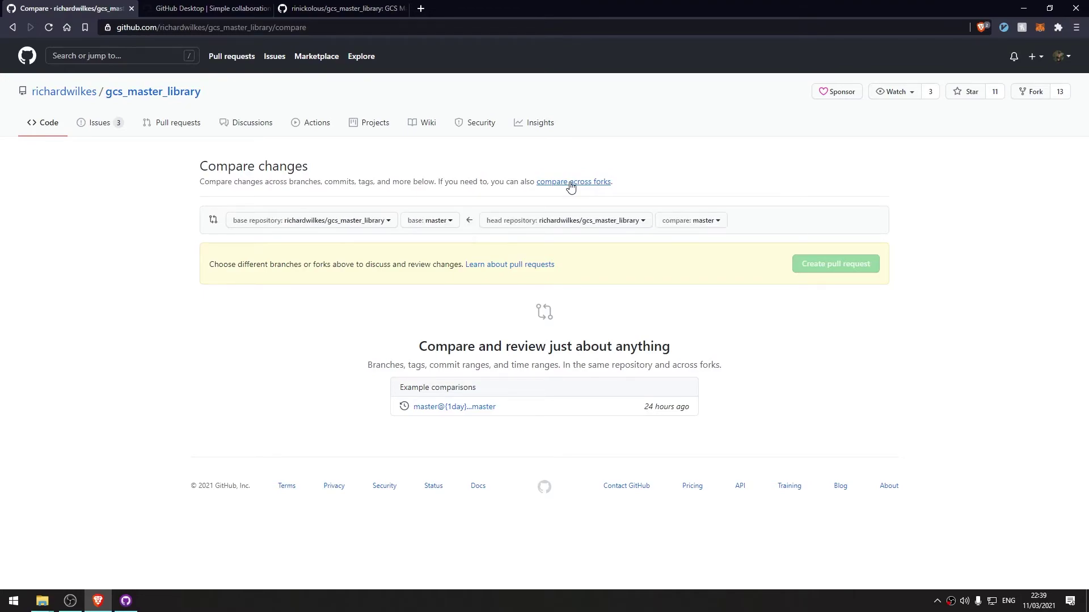
{"action": "left_click", "coordinate": [544, 227]}
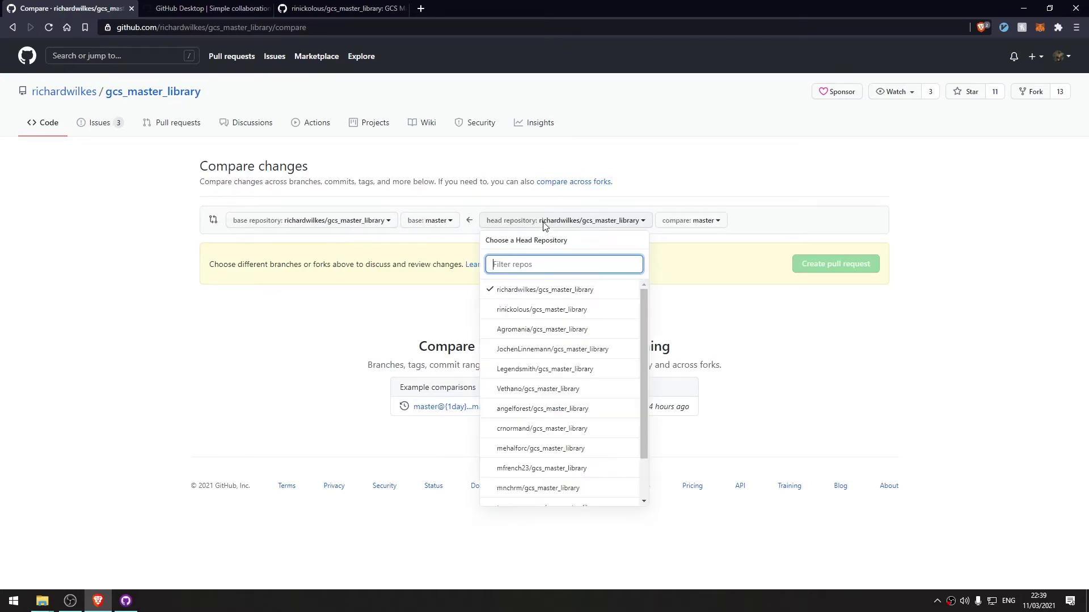
{"action": "left_click", "coordinate": [509, 313]}
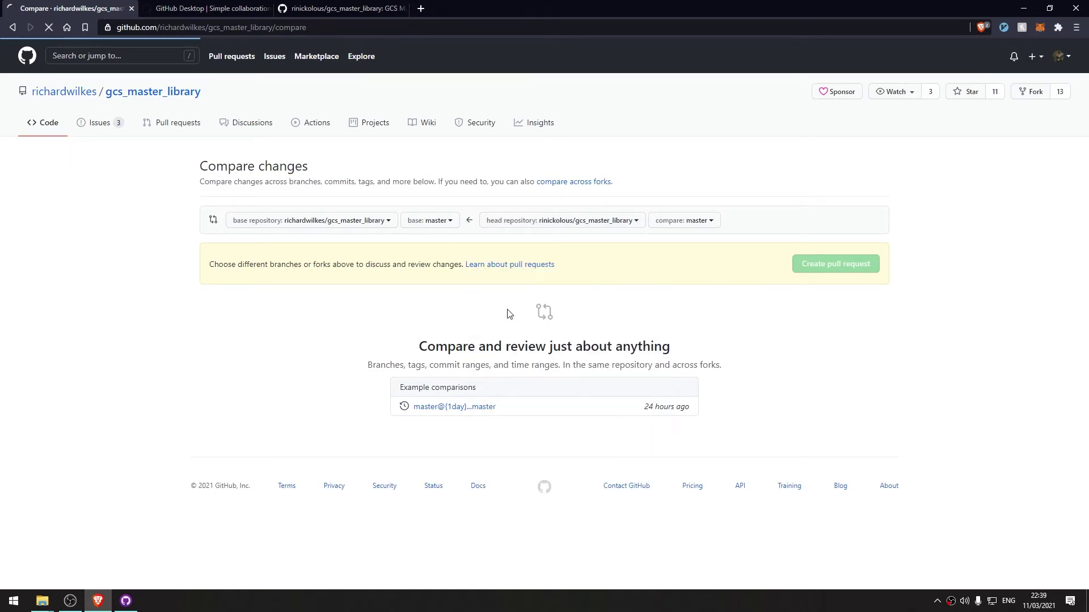
- Create the pull request titled "Added the Mentalist Profession from DF14" without a comment and check its merge conflict status
{"action": "scroll", "coordinate": [816, 236], "scroll_direction": "down", "scroll_amount": 1}
{"action": "left_click", "coordinate": [815, 228]}
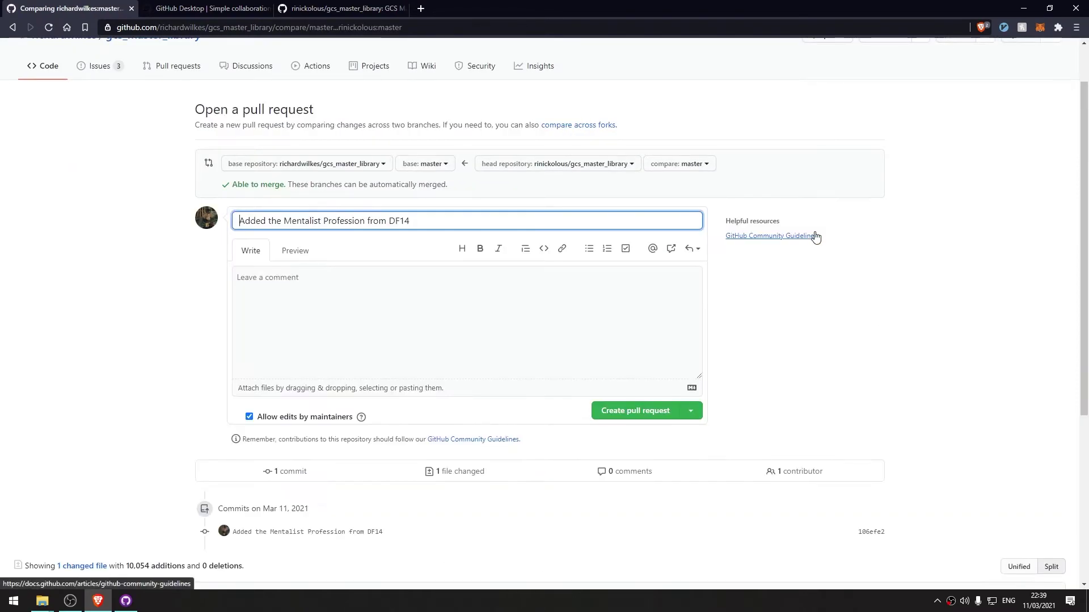
{"action": "key", "text": "Tab"}
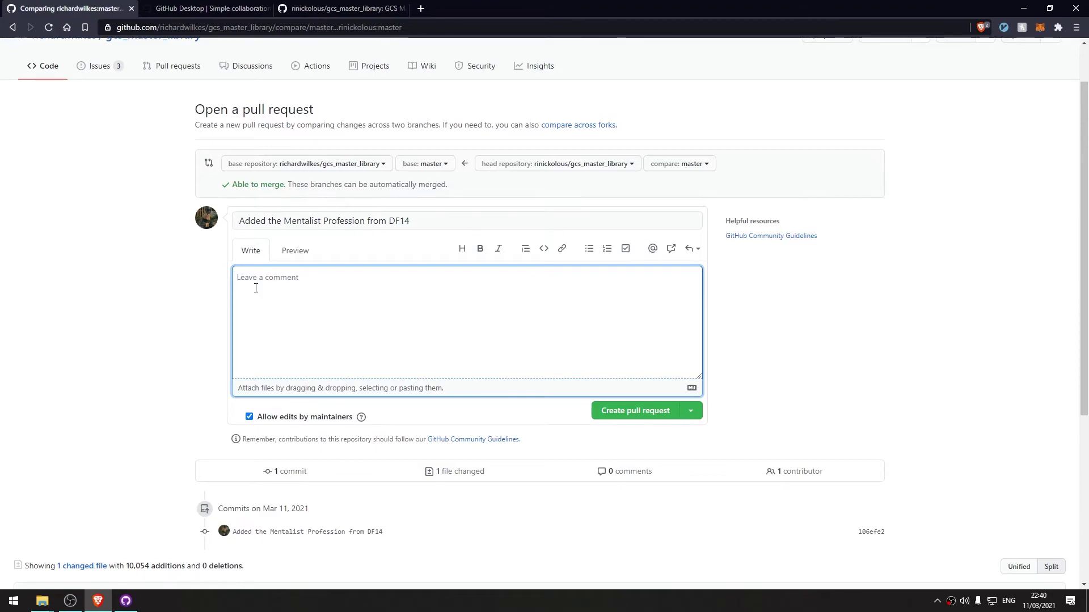
{"action": "left_click", "coordinate": [642, 414]}
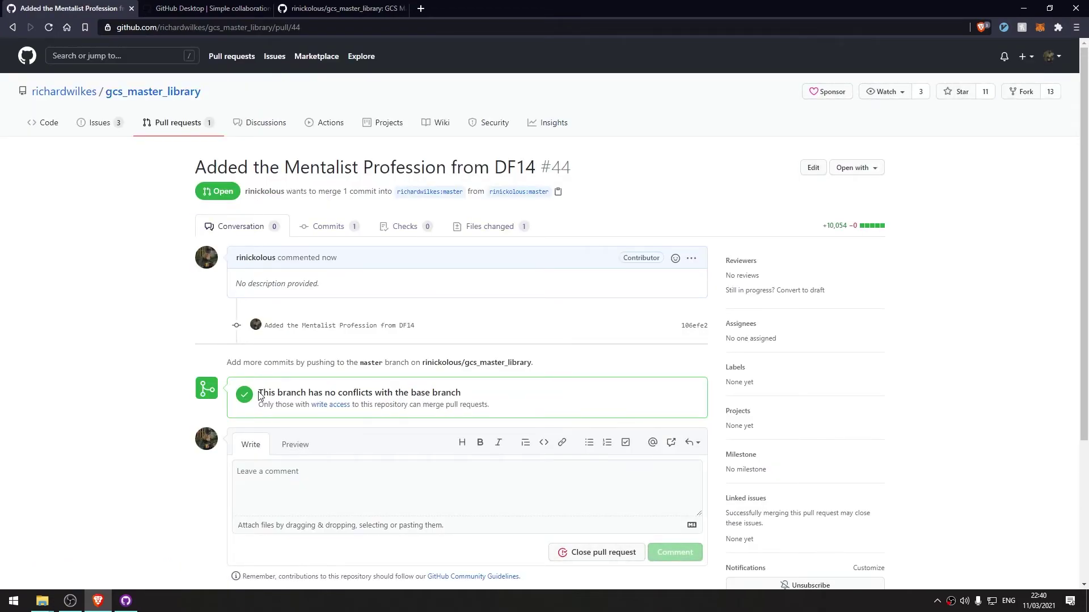
{"action": "left_click_drag", "start_coordinate": [259, 395], "coordinate": [475, 401]}
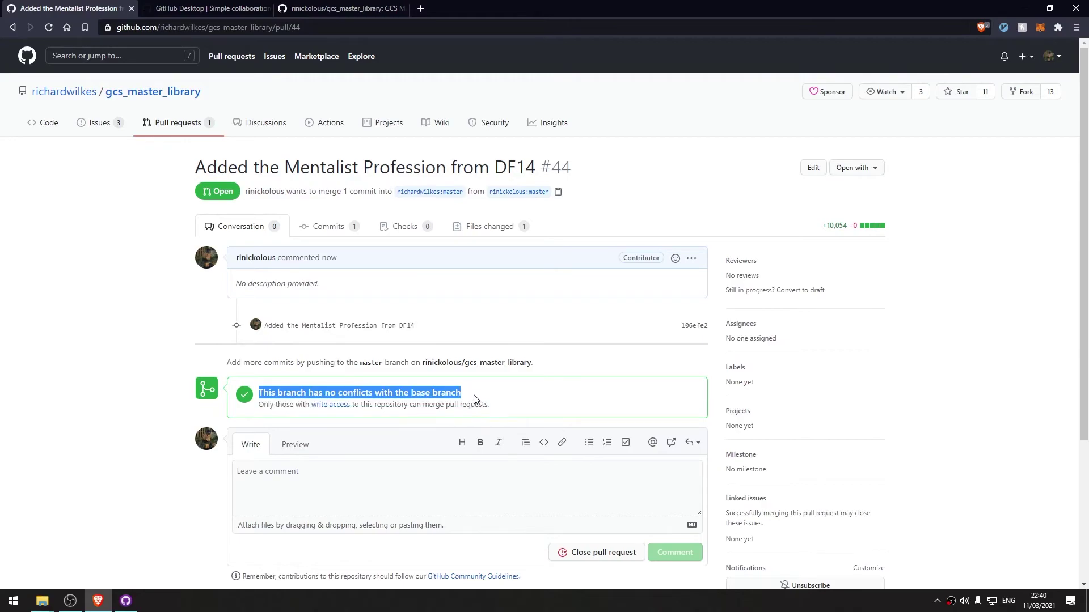
- Switch to GitHub Desktop, fetch origin and choose upstream/master as the branch to merge into master
{"action": "left_click", "coordinate": [126, 602]}
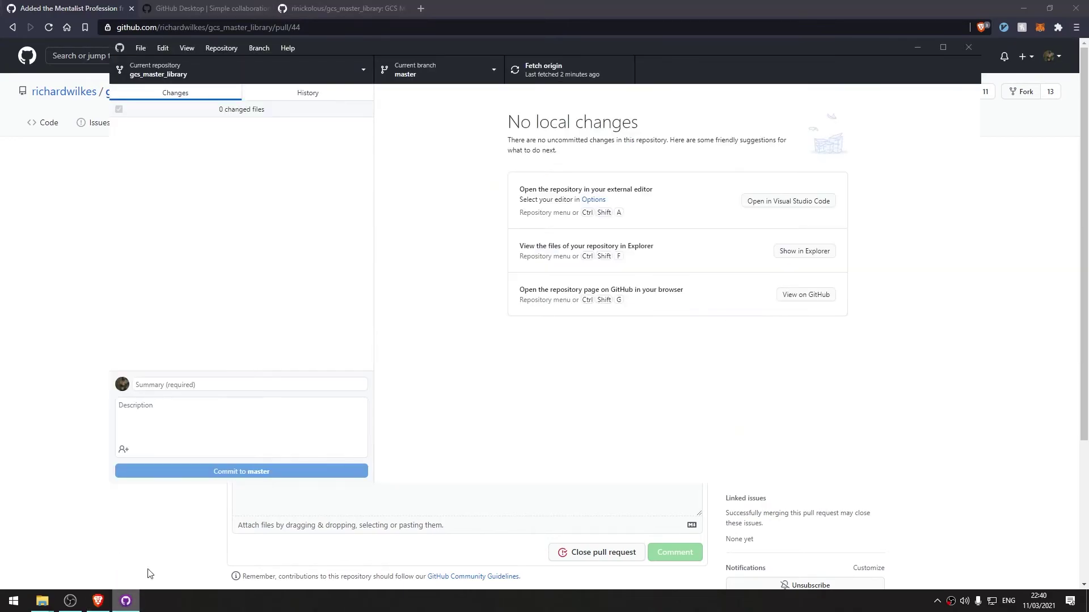
{"action": "left_click", "coordinate": [533, 71]}
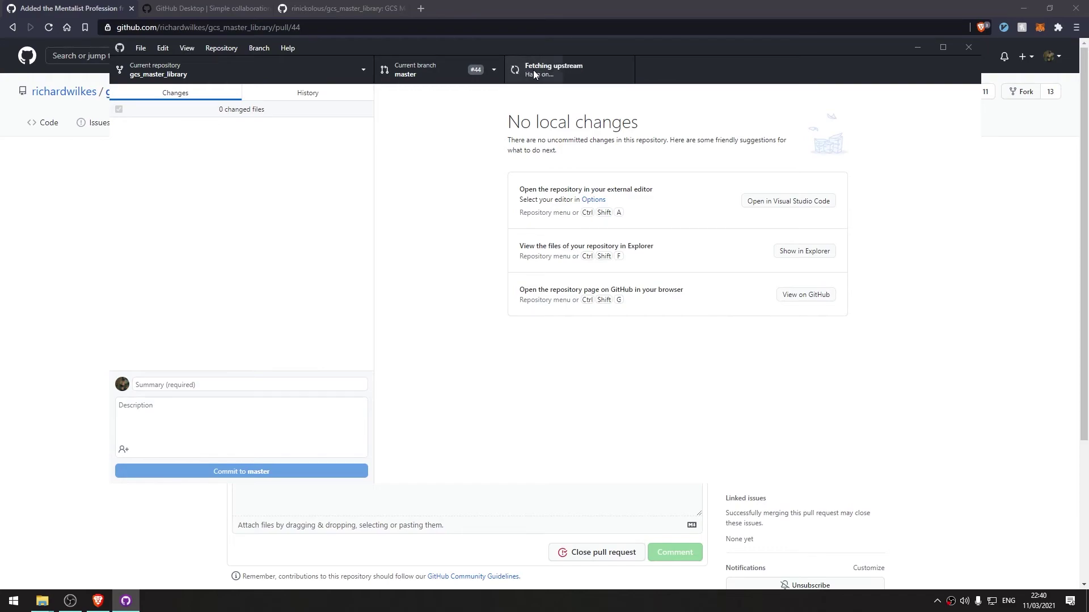
{"action": "left_click", "coordinate": [495, 74]}
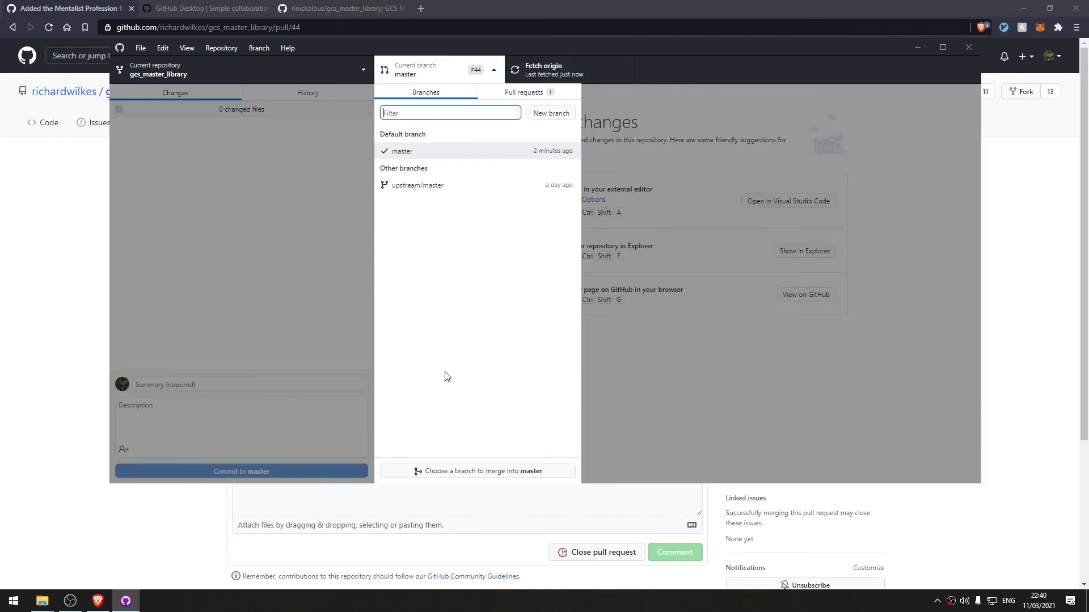
{"action": "left_click", "coordinate": [459, 477]}
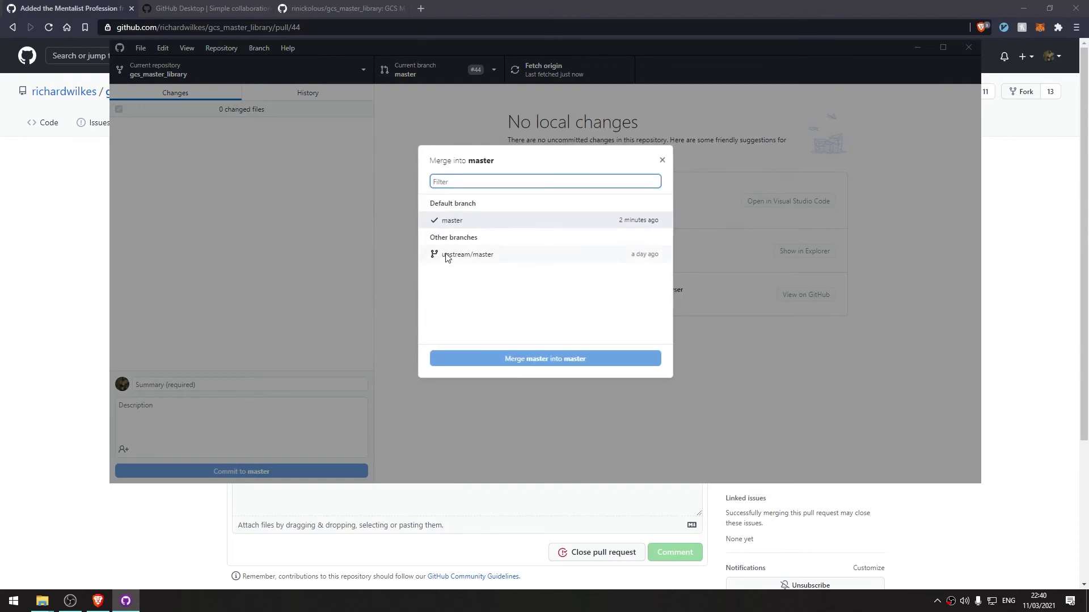
{"action": "left_click", "coordinate": [489, 259]}
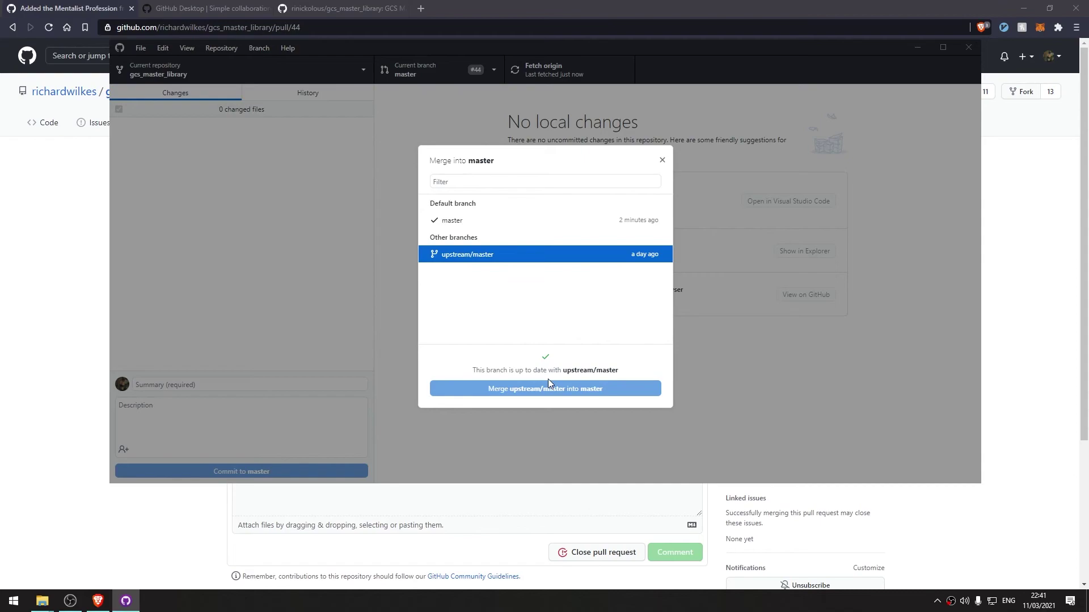
- Return to the browser and review the conversation page of the open Mentalist pull request
{"action": "key", "text": "alt+Tab"}
{"action": "scroll", "coordinate": [151, 300], "scroll_direction": "down", "scroll_amount": 1}
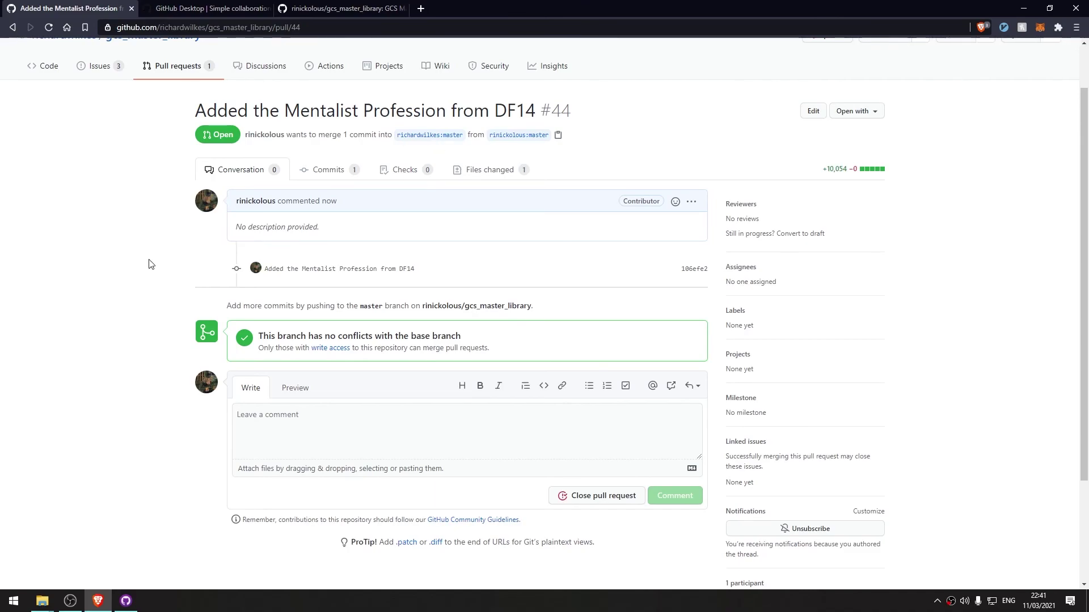
{"action": "scroll", "coordinate": [151, 264], "scroll_direction": "up", "scroll_amount": 1}
{"action": "scroll", "coordinate": [151, 264], "scroll_direction": "down", "scroll_amount": 2}
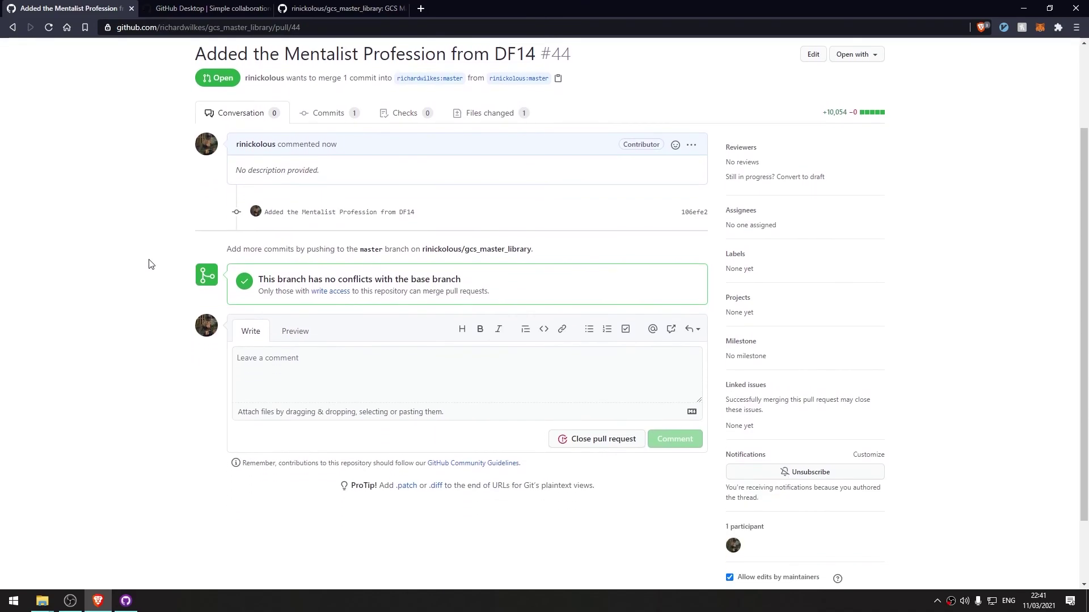